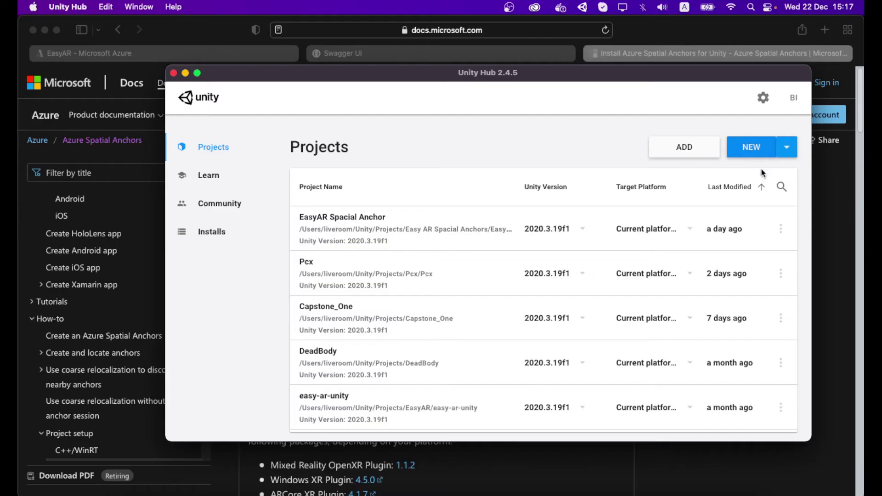
- Start a new Unity project from the 3D template and name it "Easy AR Spatial Anchor with Azure Cloud"
{"action": "left_click", "coordinate": [754, 150]}
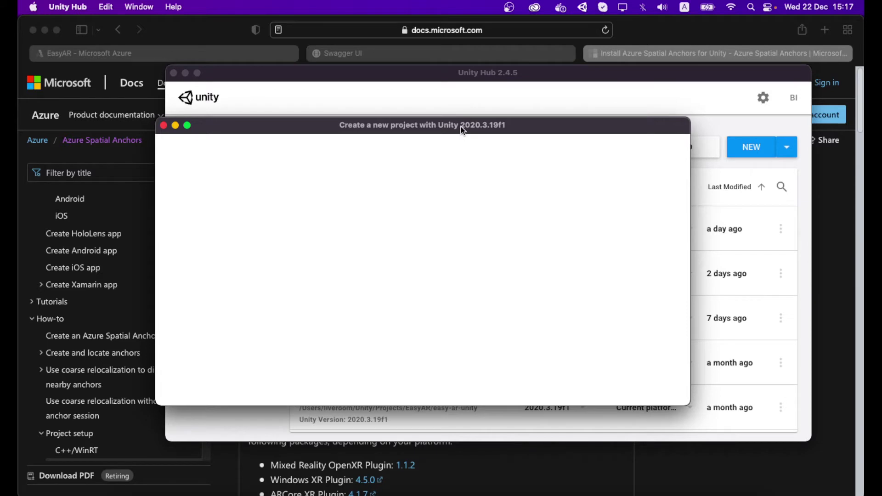
{"action": "left_click_drag", "start_coordinate": [461, 126], "coordinate": [497, 126]}
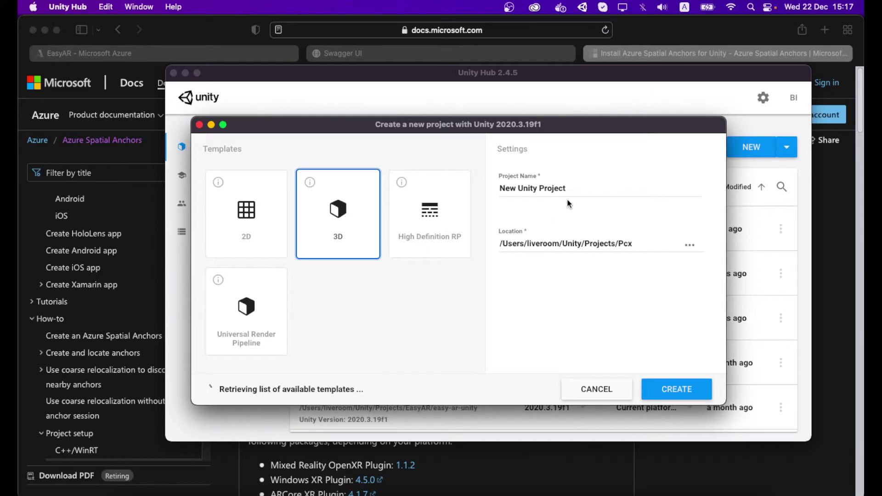
{"action": "left_click_drag", "start_coordinate": [573, 189], "coordinate": [497, 189]}
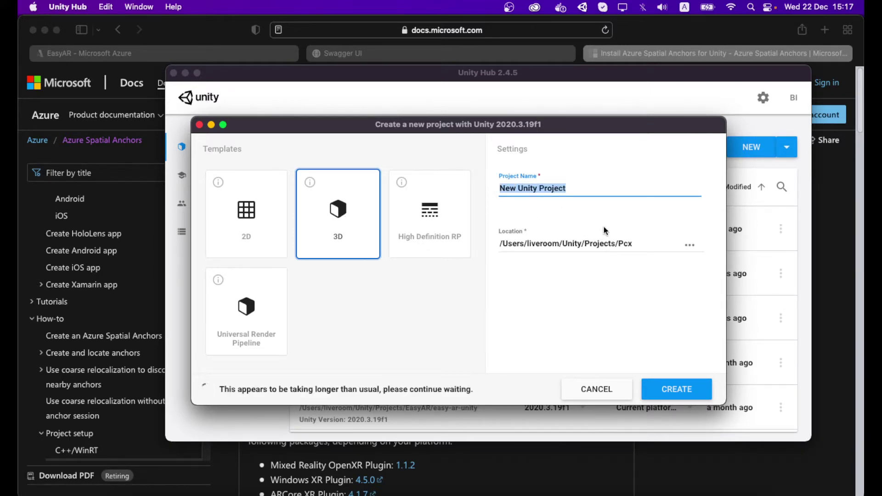
{"action": "type", "text": "Easy "}
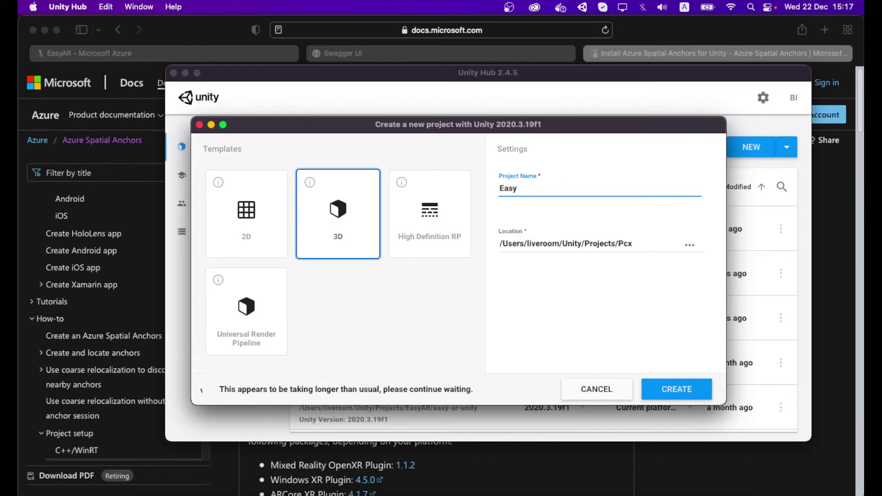
{"action": "type", "text": "AR Spac"}
{"action": "type", "text": "ial"}
{"action": "key", "text": "BackSpace"}
{"action": "key", "text": "BackSpace"}
{"action": "key", "text": "BackSpace"}
{"action": "key", "text": "BackSpace"}
{"action": "type", "text": "tial AN"}
{"action": "key", "text": "BackSpace"}
{"action": "type", "text": "nchor with Azure CLoud"}
{"action": "key", "text": "BackSpace"}
{"action": "key", "text": "BackSpace"}
{"action": "key", "text": "BackSpace"}
{"action": "key", "text": "BackSpace"}
{"action": "type", "text": "loud"}
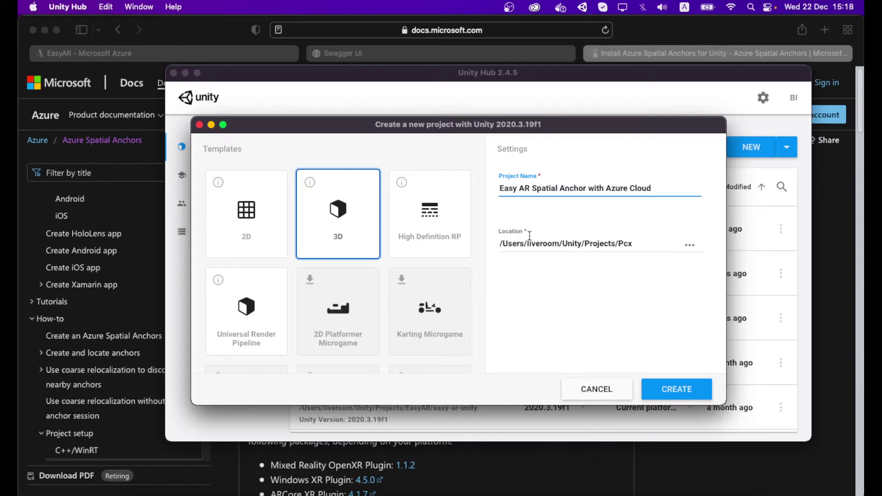
- Set the project location to the Unity/Projects folder and create the project
{"action": "left_click", "coordinate": [688, 247]}
{"action": "left_click", "coordinate": [689, 247]}
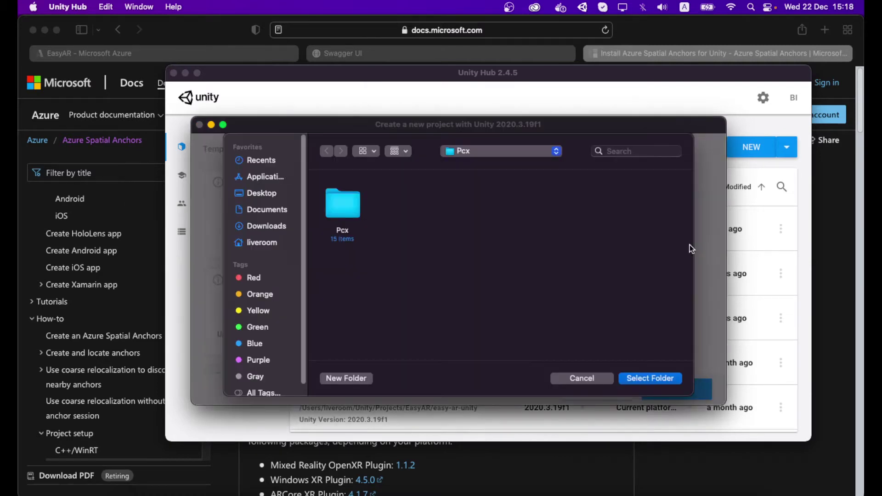
{"action": "left_click", "coordinate": [491, 152]}
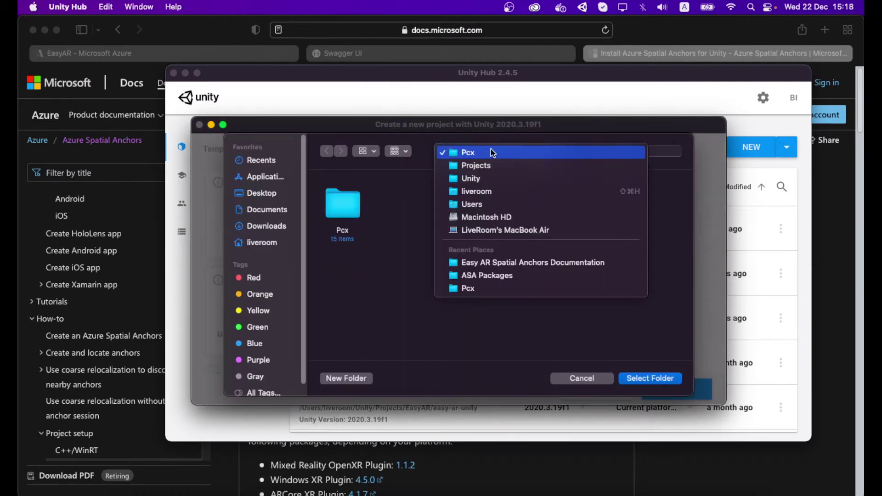
{"action": "left_click", "coordinate": [491, 165]}
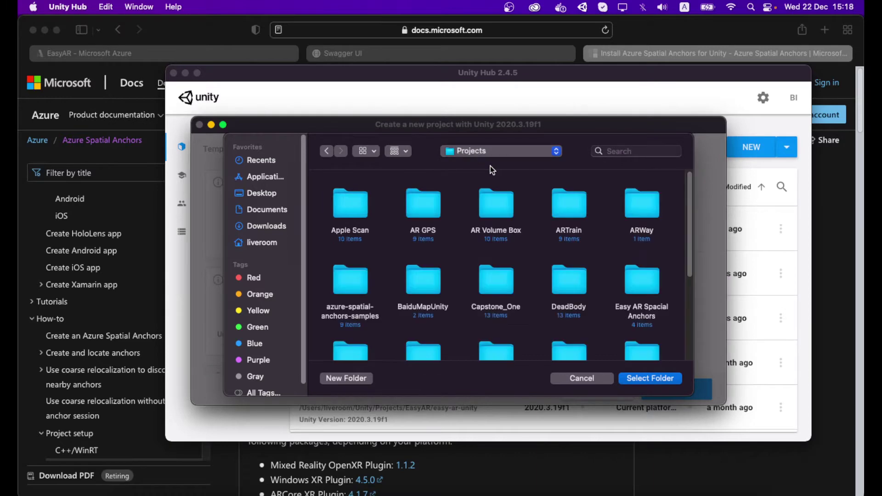
{"action": "scroll", "coordinate": [545, 249], "scroll_direction": "down", "scroll_amount": 3}
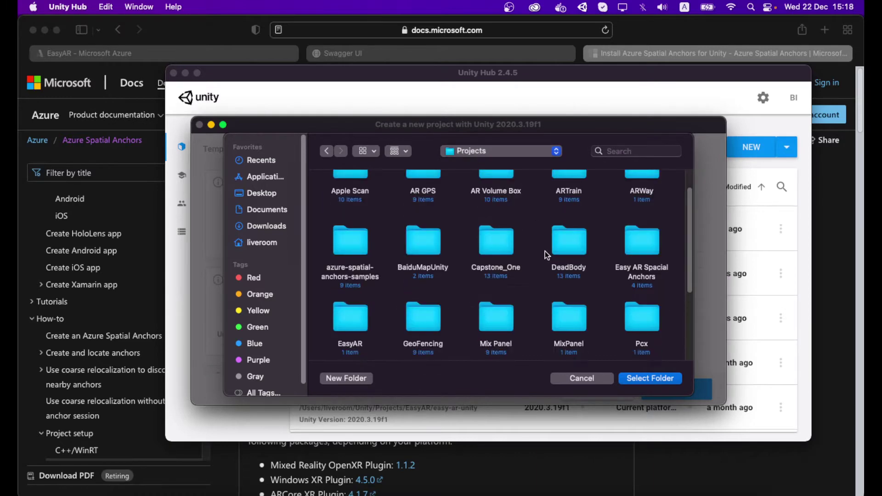
{"action": "left_click", "coordinate": [654, 378]}
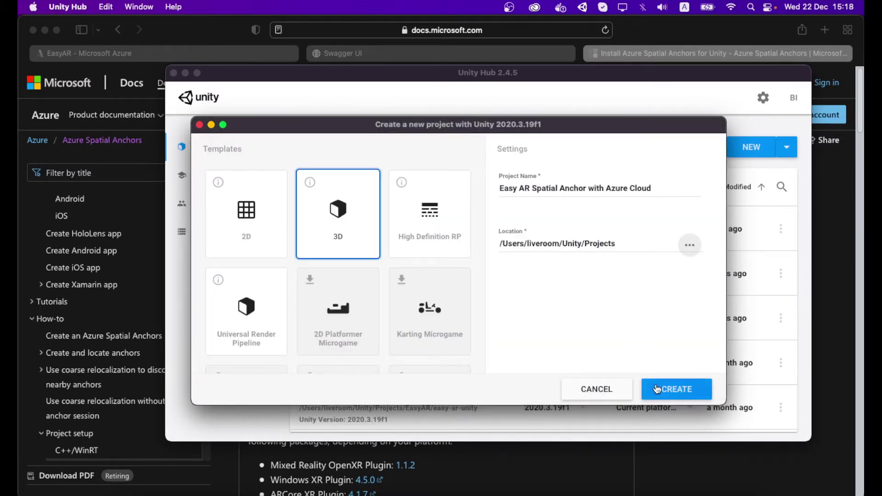
{"action": "left_click", "coordinate": [677, 390]}
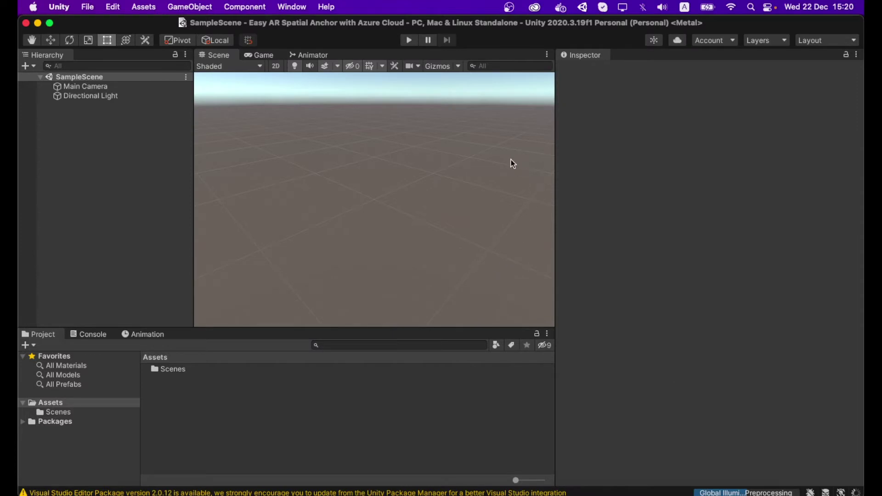
- Import all contents of the custom package "Easy AR Spacial Anchor with Azure Cloud" from the Desktop
{"action": "left_click", "coordinate": [144, 7]}
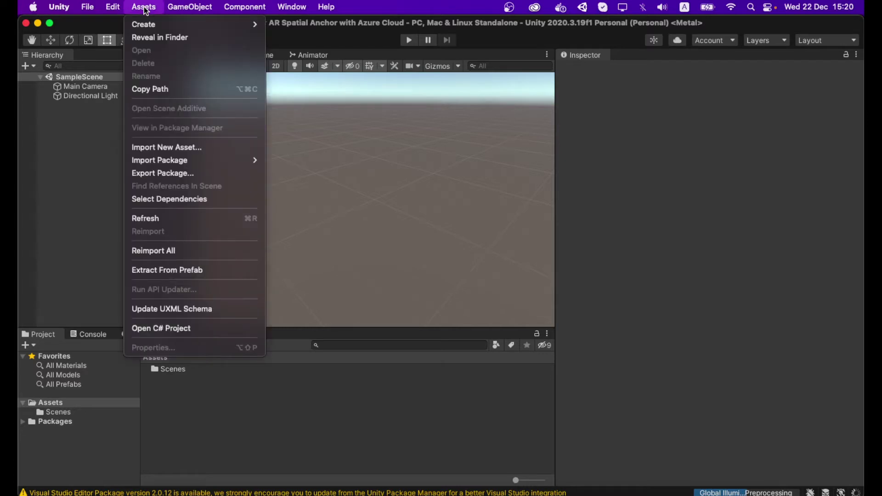
{"action": "mouse_move", "coordinate": [186, 161]}
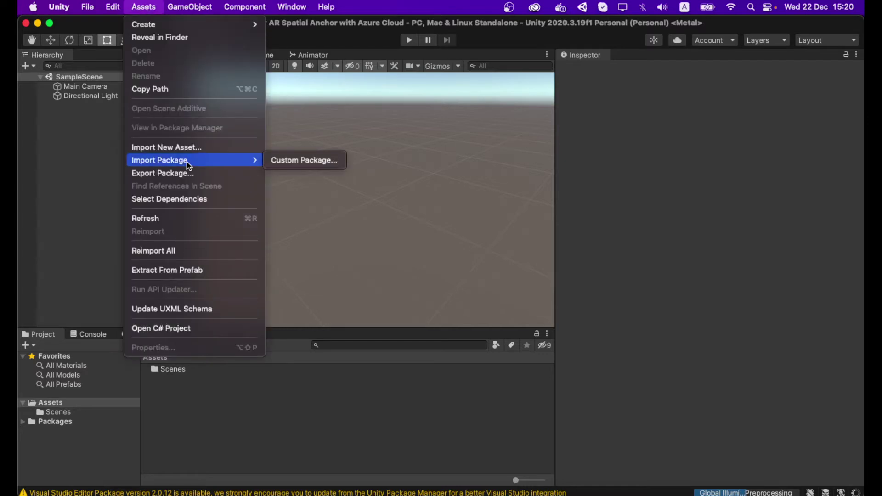
{"action": "left_click", "coordinate": [298, 161]}
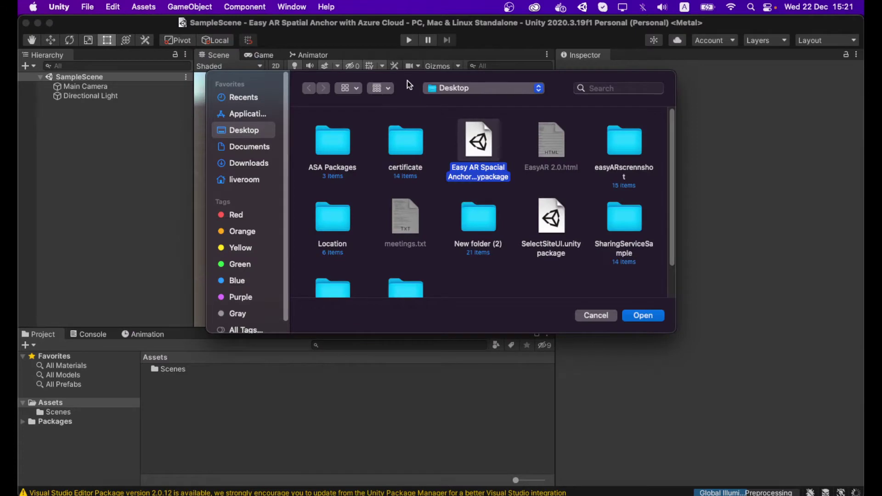
{"action": "left_click_drag", "start_coordinate": [407, 81], "coordinate": [409, 87]}
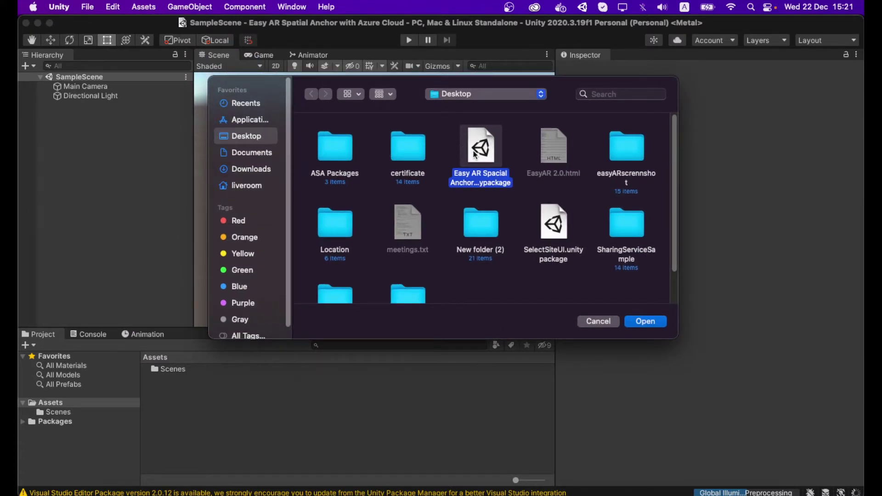
{"action": "left_click", "coordinate": [633, 321]}
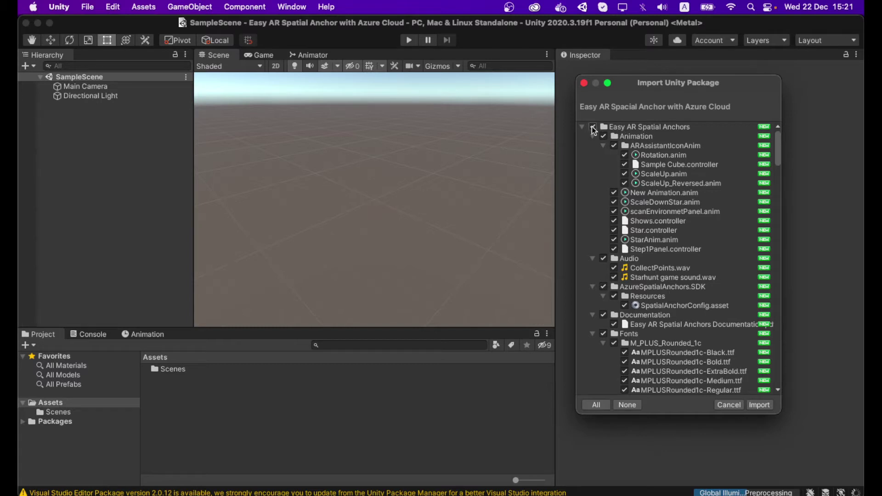
{"action": "scroll", "coordinate": [736, 313], "scroll_direction": "down", "scroll_amount": 5}
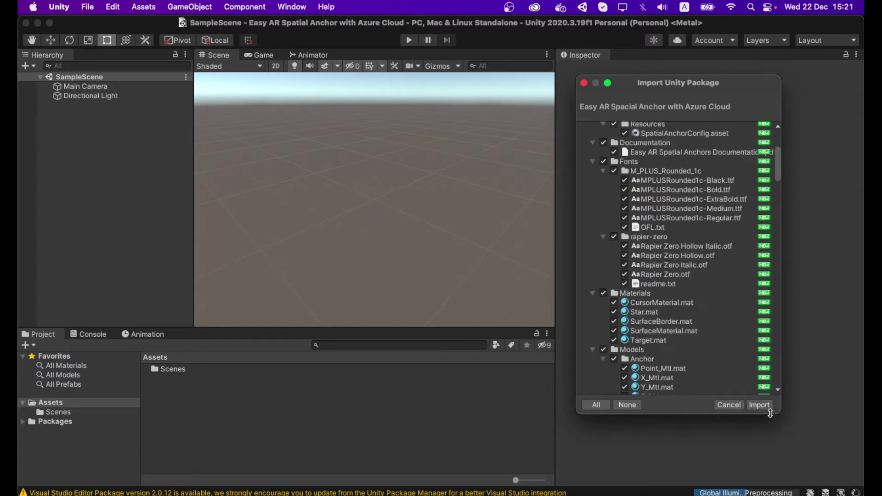
{"action": "left_click", "coordinate": [760, 405]}
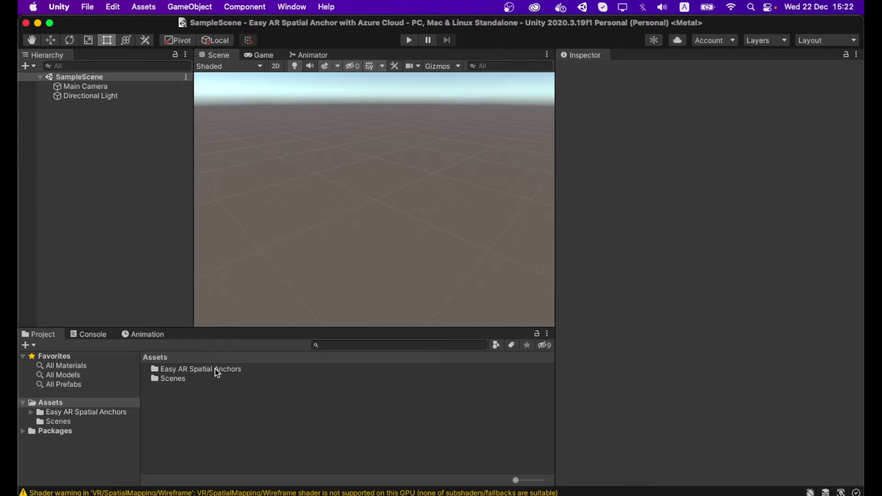
- Open the Basic Demo scene from the Scenes folder inside Easy AR Spatial Anchors
{"action": "double_click", "coordinate": [192, 370]}
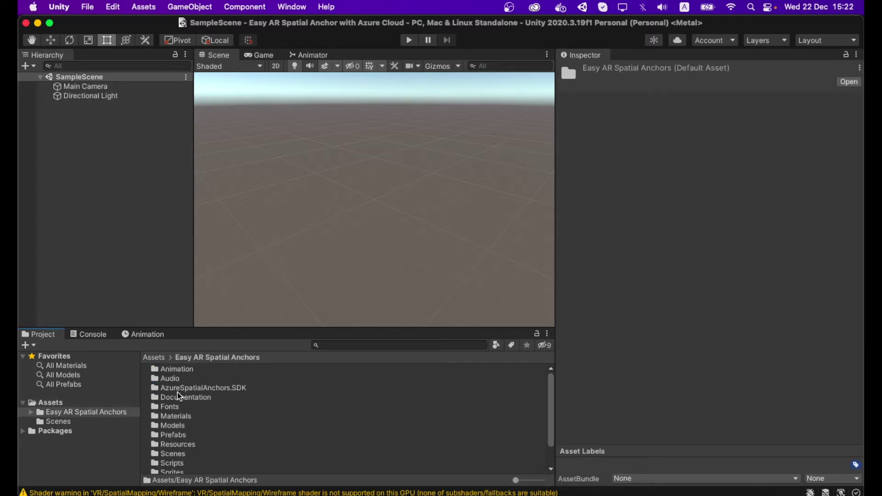
{"action": "double_click", "coordinate": [180, 454]}
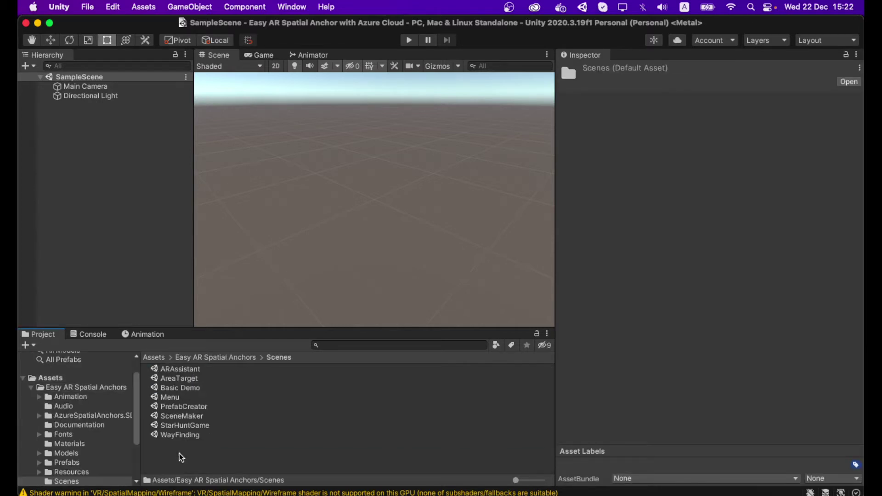
{"action": "double_click", "coordinate": [179, 389]}
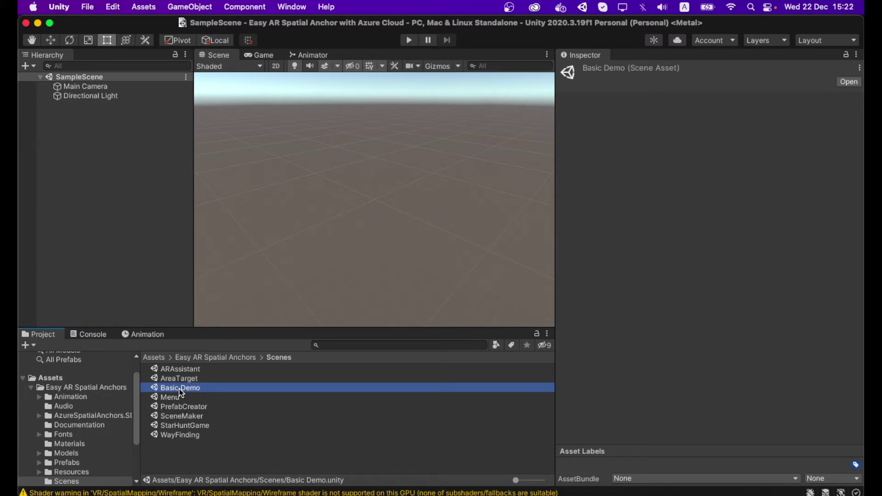
- Delete the default Scenes folder from the root of Assets
{"action": "left_click", "coordinate": [154, 357]}
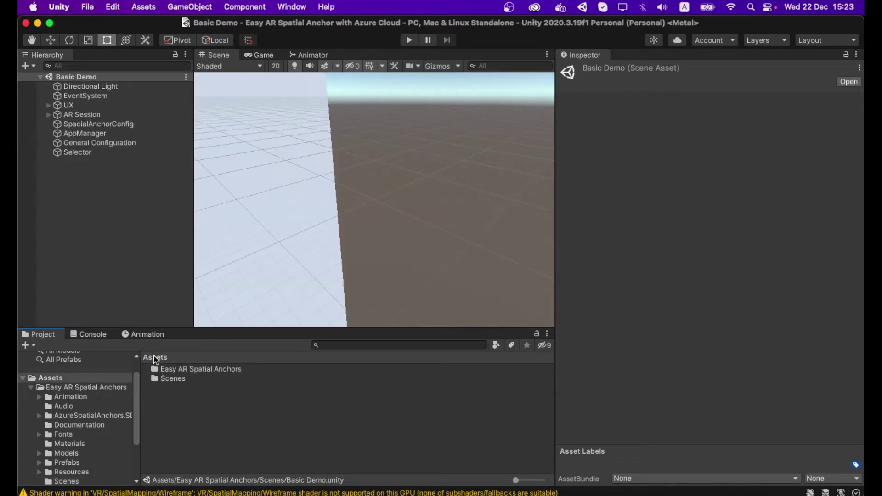
{"action": "left_click", "coordinate": [170, 378]}
{"action": "right_click", "coordinate": [172, 380]}
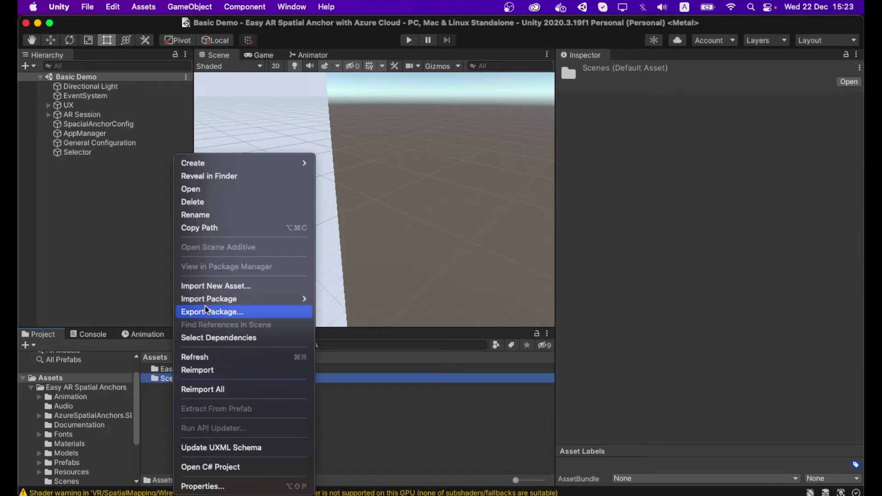
{"action": "left_click", "coordinate": [208, 205]}
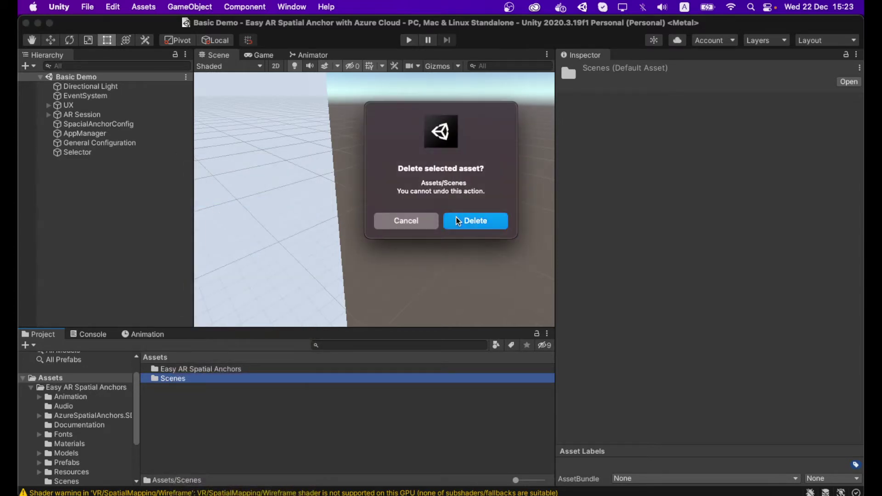
{"action": "left_click", "coordinate": [458, 222]}
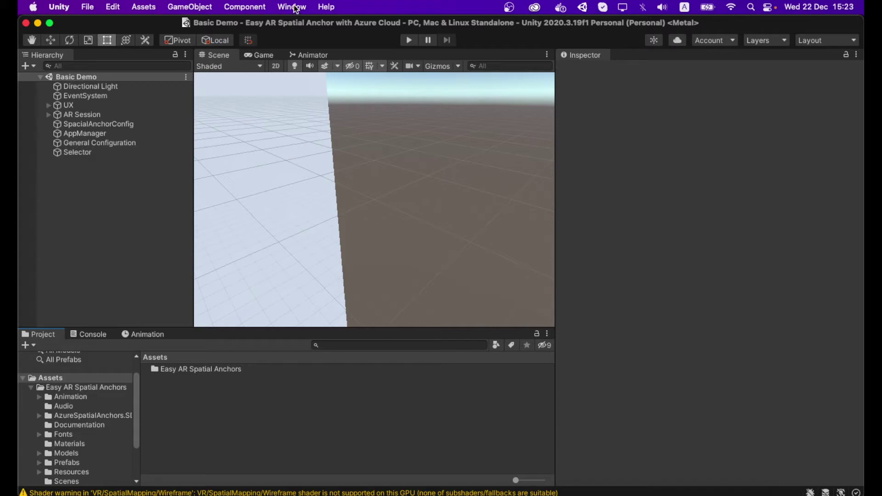
- Open the Package Manager for the project
{"action": "left_click", "coordinate": [294, 9]}
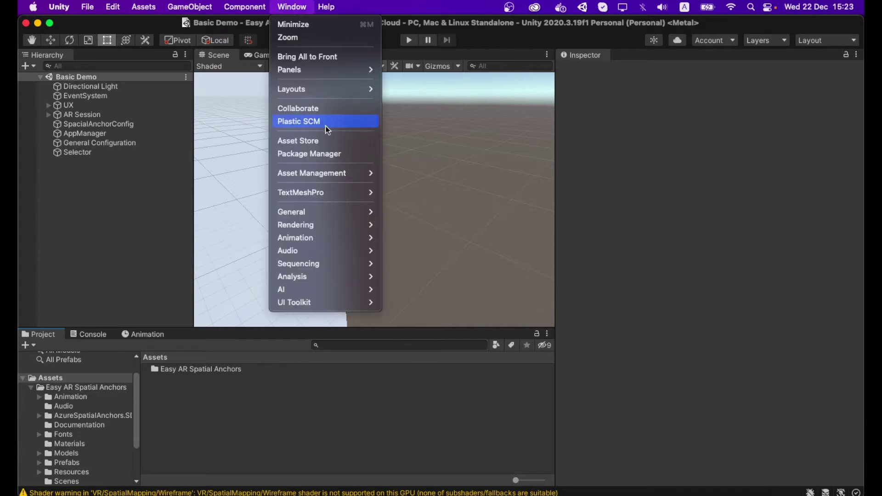
{"action": "left_click", "coordinate": [337, 155]}
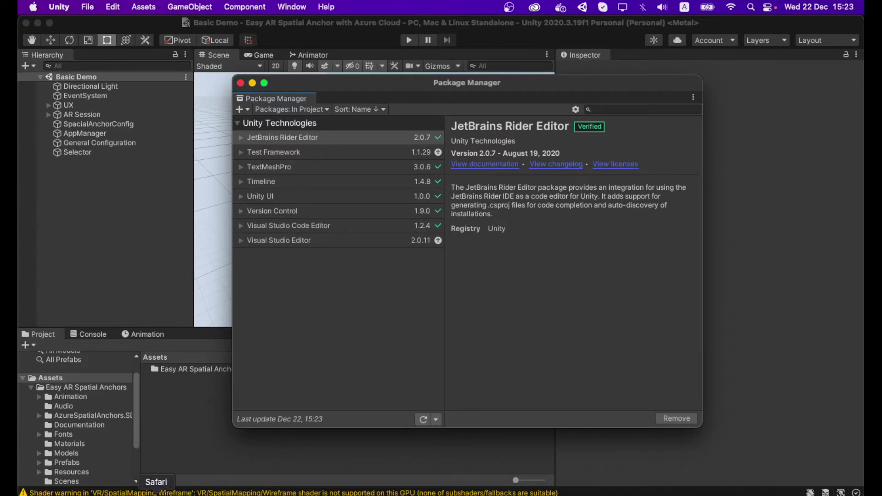
- Switch to Safari and examine the Azure Spatial Anchors guide for Unity, covering ASA version choice and the core and platform packages to download
{"action": "left_click", "coordinate": [155, 493]}
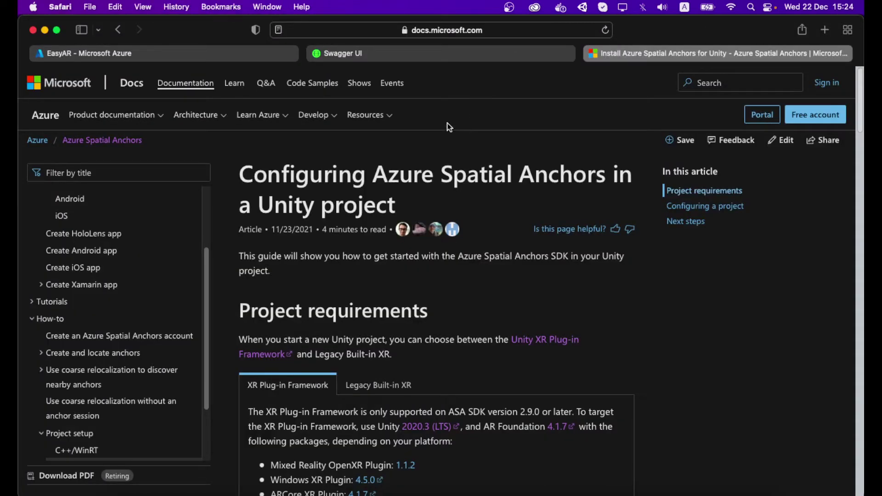
{"action": "scroll", "coordinate": [375, 208], "scroll_direction": "down", "scroll_amount": 5}
{"action": "scroll", "coordinate": [404, 222], "scroll_direction": "down", "scroll_amount": 15}
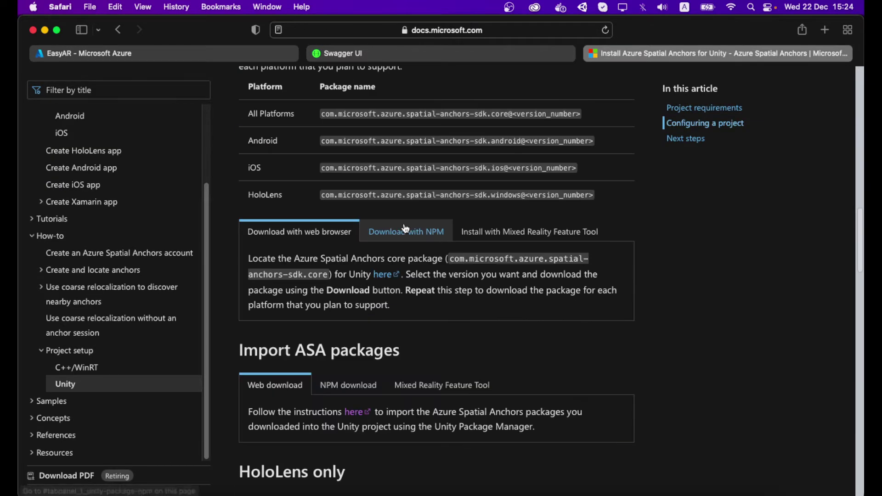
{"action": "scroll", "coordinate": [405, 228], "scroll_direction": "up", "scroll_amount": 2}
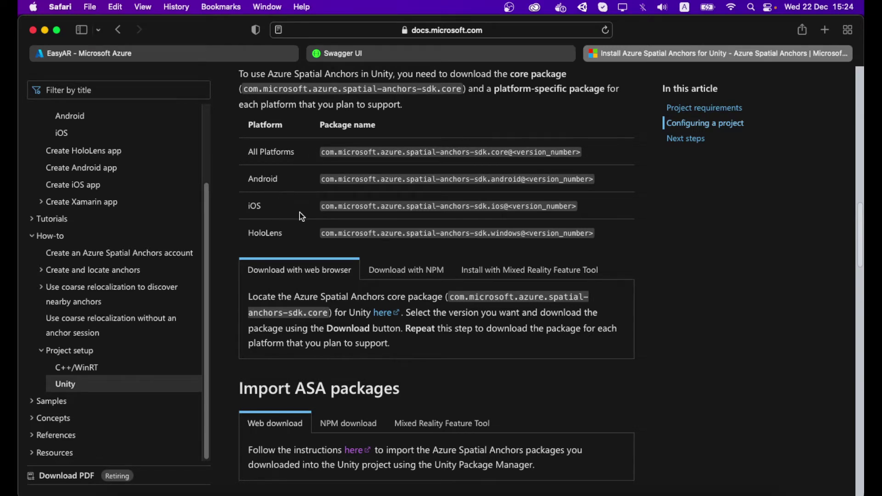
{"action": "scroll", "coordinate": [675, 276], "scroll_direction": "up", "scroll_amount": 3}
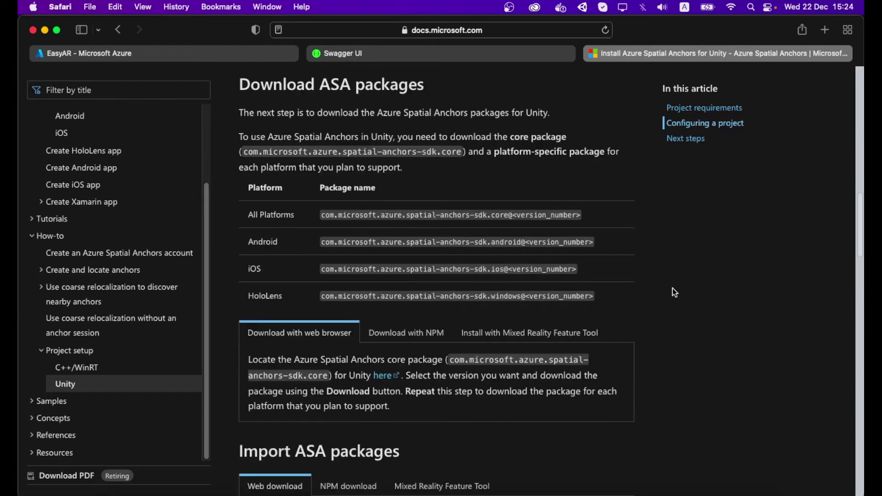
{"action": "scroll", "coordinate": [655, 299], "scroll_direction": "down", "scroll_amount": 2}
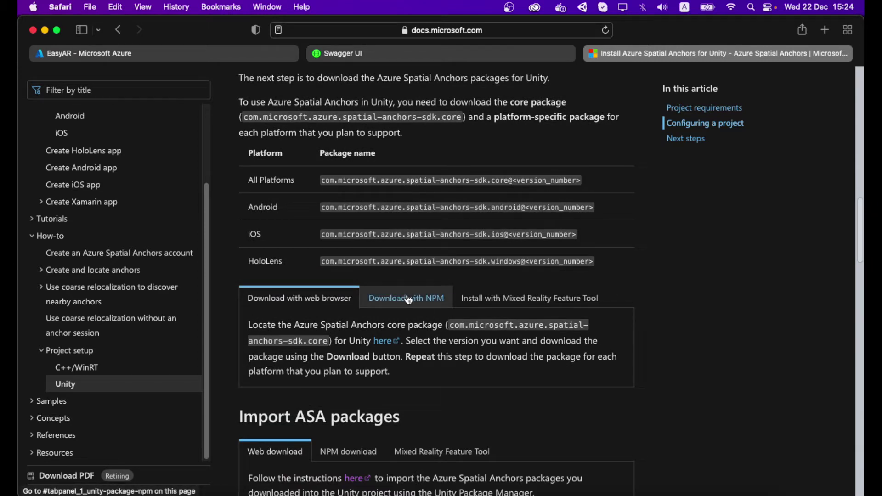
{"action": "scroll", "coordinate": [417, 210], "scroll_direction": "up", "scroll_amount": 10}
{"action": "key", "text": "super+Tab"}
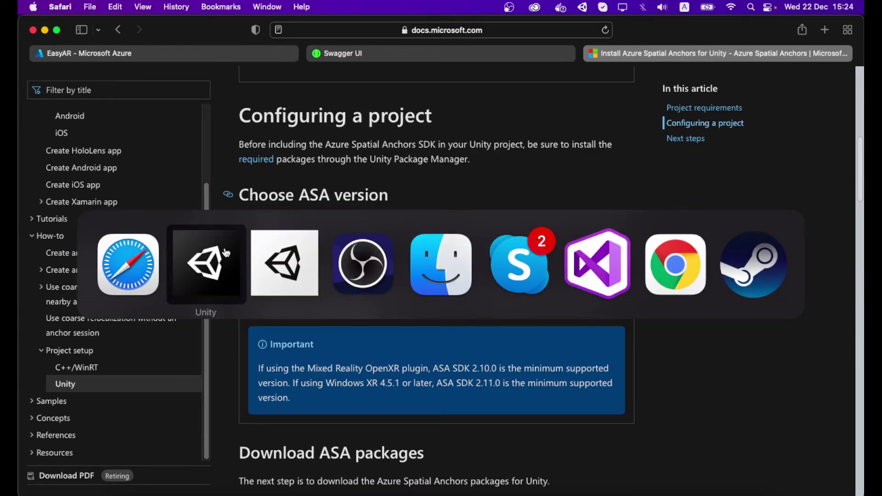
{"action": "left_click", "coordinate": [151, 277]}
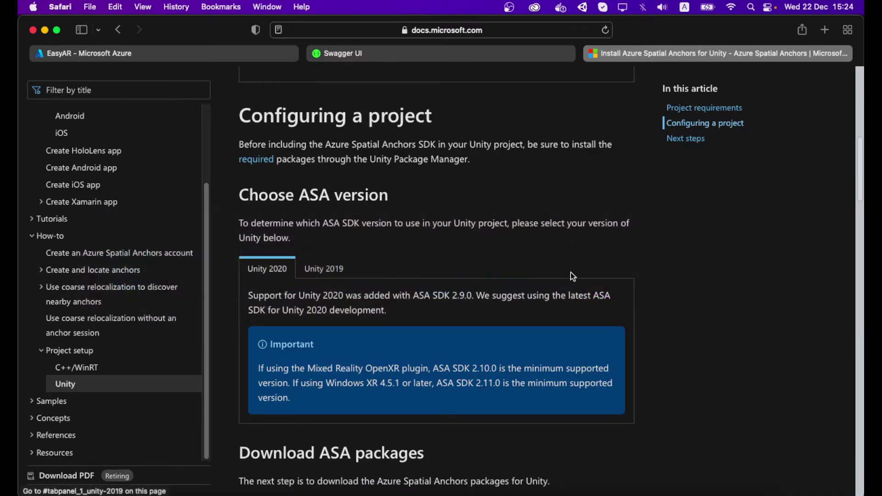
{"action": "scroll", "coordinate": [631, 277], "scroll_direction": "down", "scroll_amount": 5}
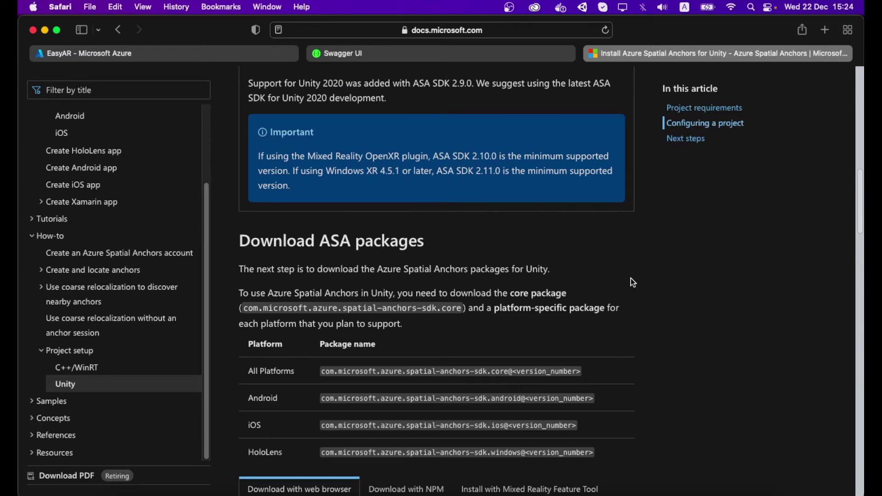
- Switch to Unity and add com.microsoft.azure.spatial-anchors-sdk.core-2.9.0.tgz as a tarball package from the ASA Packages folder on the Desktop
{"action": "key", "text": "super+Tab"}
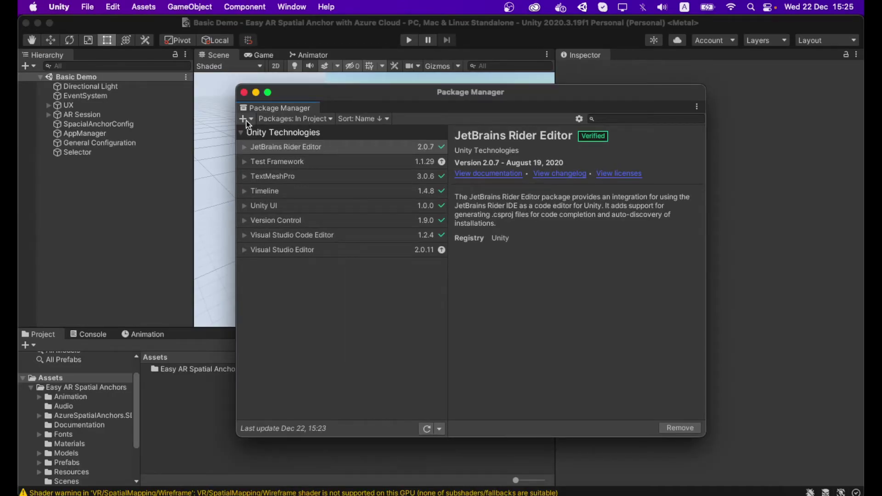
{"action": "left_click", "coordinate": [244, 119]}
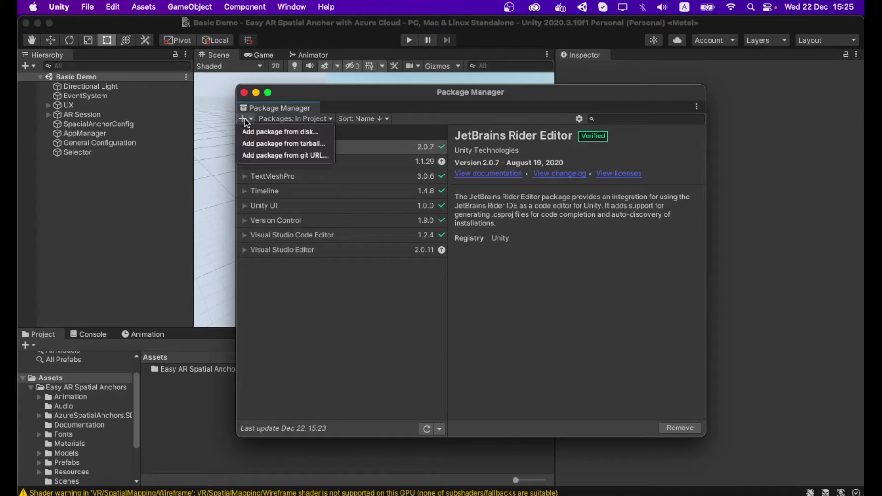
{"action": "left_click", "coordinate": [302, 143]}
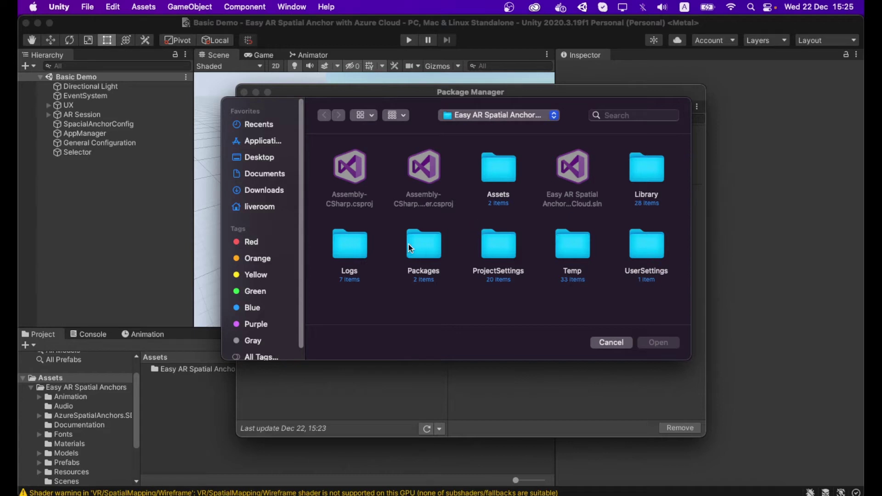
{"action": "left_click", "coordinate": [264, 161]}
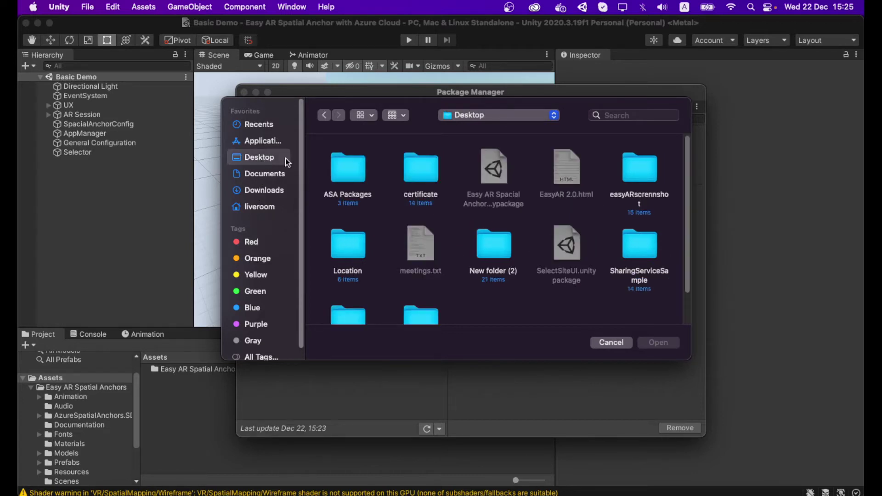
{"action": "double_click", "coordinate": [341, 164]}
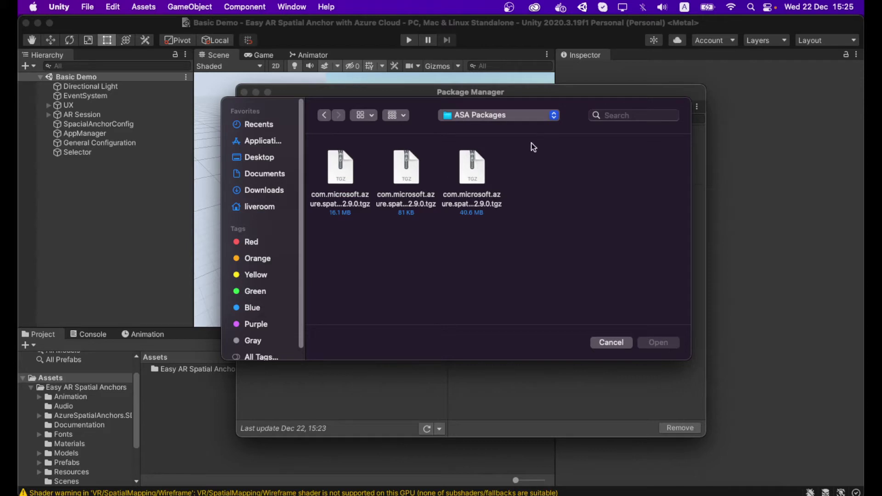
{"action": "left_click", "coordinate": [370, 116]}
{"action": "left_click", "coordinate": [371, 178]}
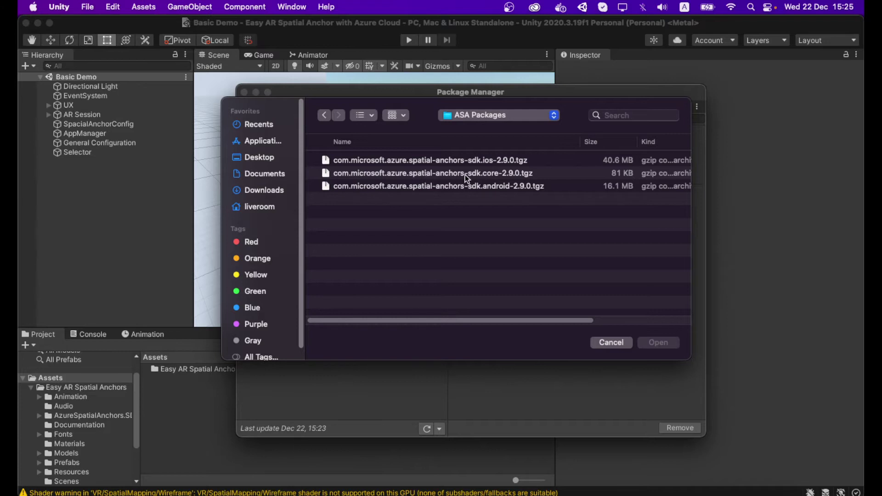
{"action": "left_click", "coordinate": [507, 173]}
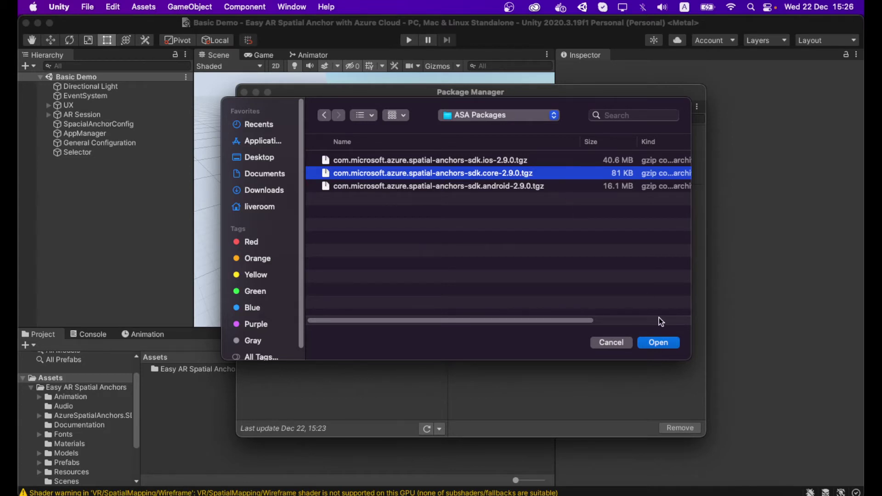
{"action": "left_click", "coordinate": [659, 343]}
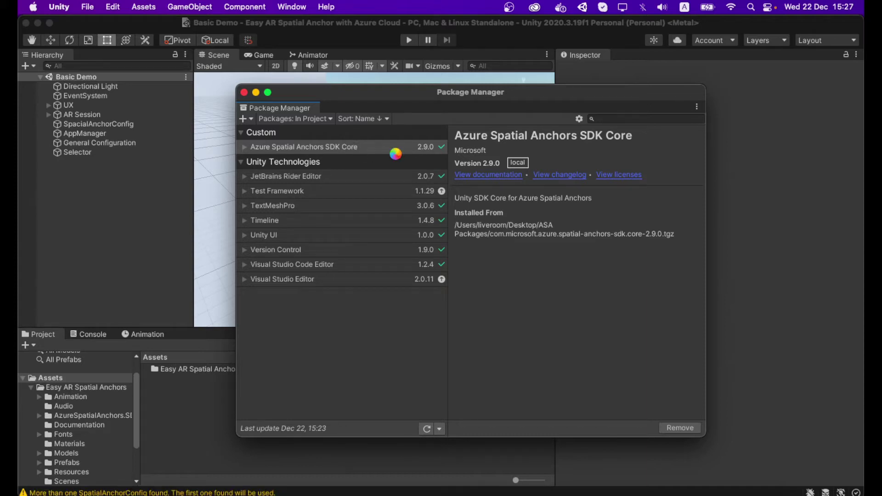
- Add the iOS tarball package com.microsoft.azure.spatial-anchors-sdk.ios-2.9.0.tgz from the ASA Packages folder
{"action": "left_click", "coordinate": [245, 119]}
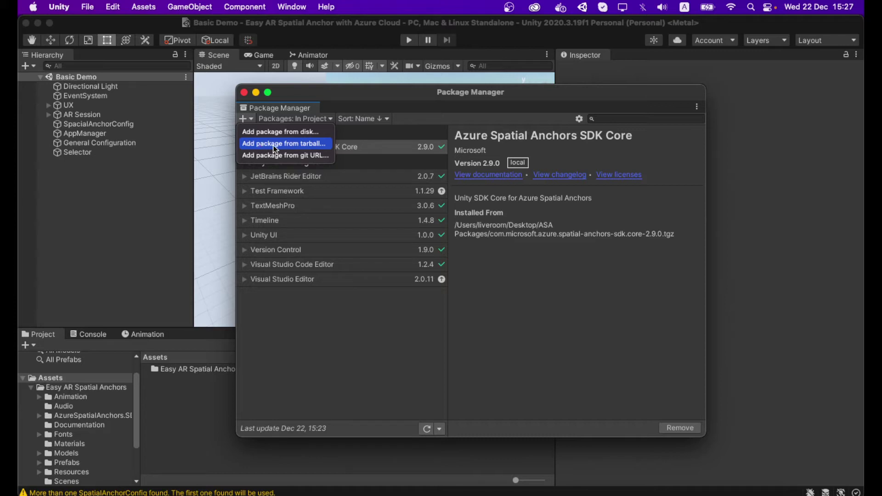
{"action": "left_click", "coordinate": [273, 145]}
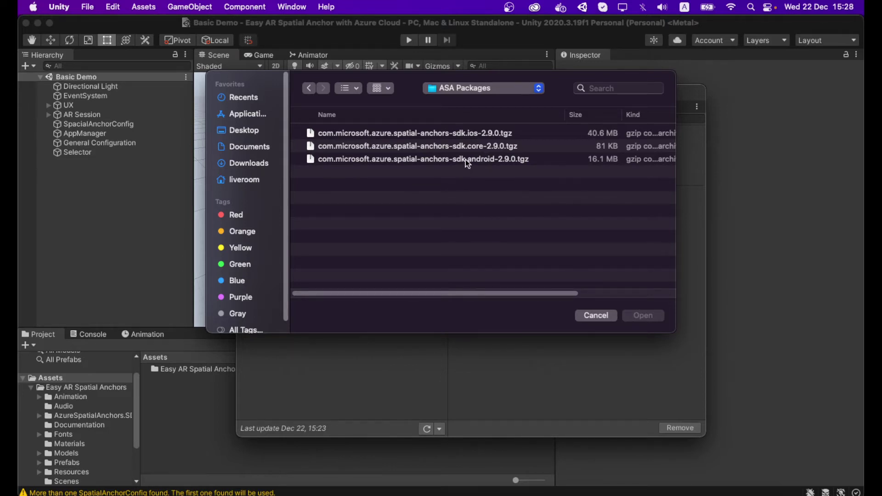
{"action": "left_click", "coordinate": [453, 133]}
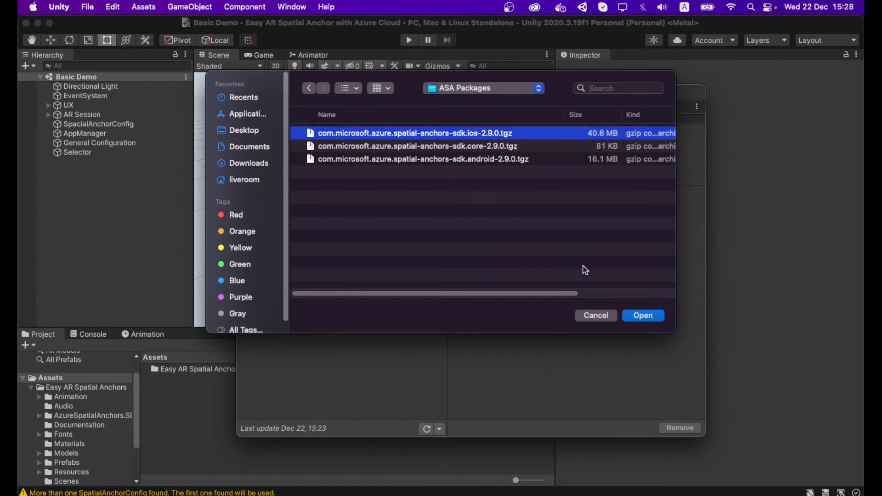
{"action": "left_click", "coordinate": [643, 315]}
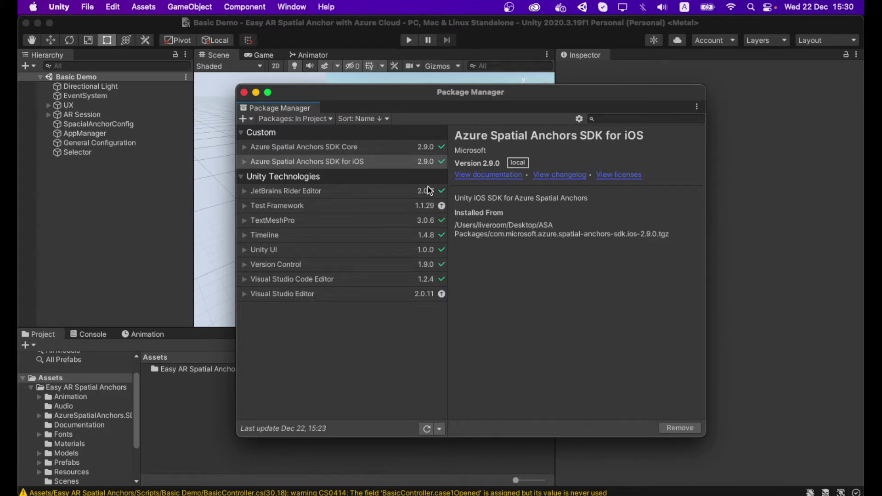
- Show the Unity Registry packages and update AR Foundation to version 4.1.7
{"action": "left_click", "coordinate": [277, 120]}
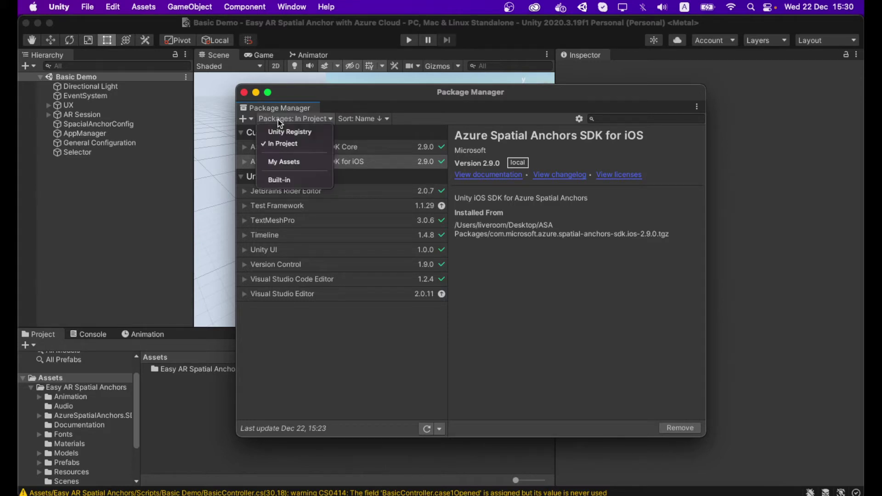
{"action": "left_click", "coordinate": [286, 132]}
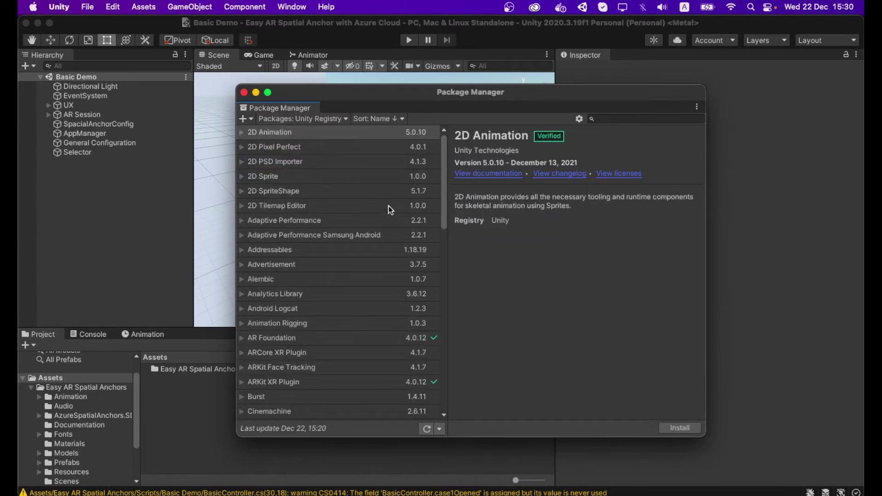
{"action": "scroll", "coordinate": [398, 226], "scroll_direction": "down", "scroll_amount": 2}
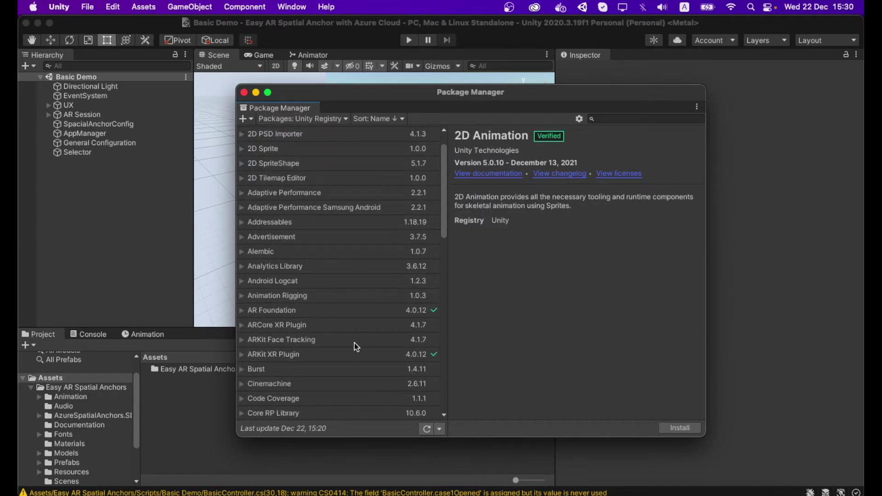
{"action": "left_click", "coordinate": [340, 310]}
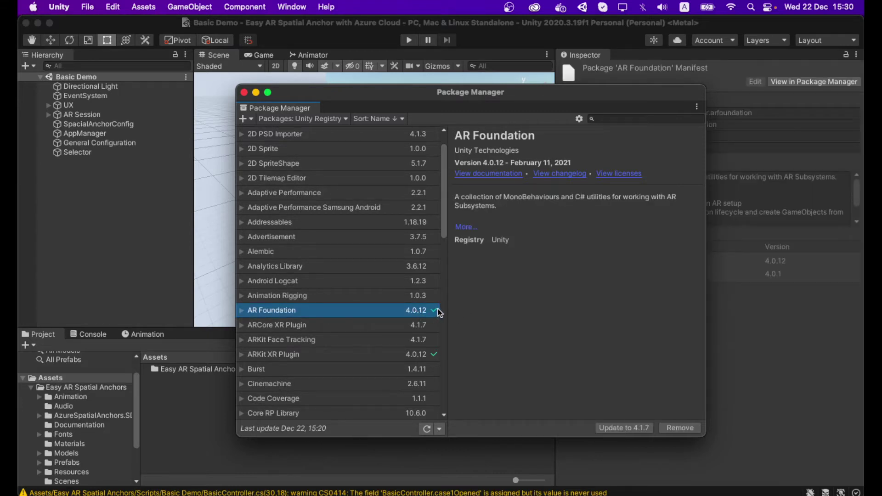
{"action": "left_click", "coordinate": [625, 429]}
{"action": "left_click", "coordinate": [462, 233]}
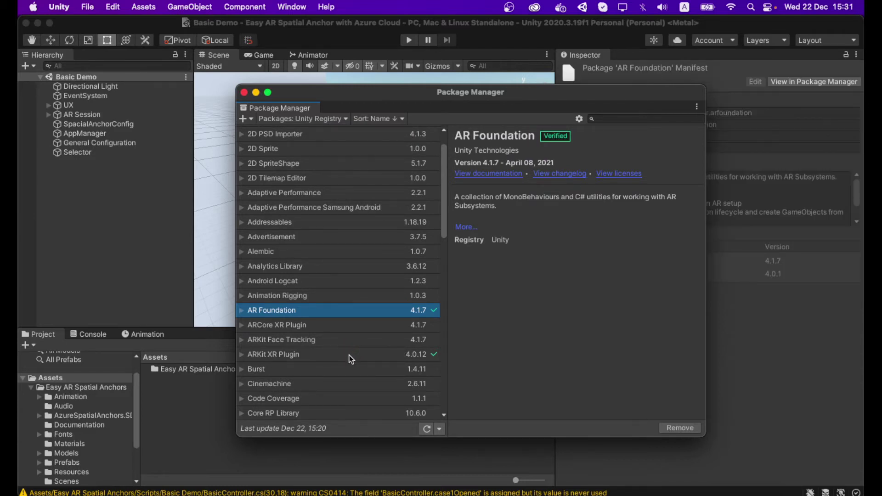
- Update the ARKit XR Plugin to version 4.1.7, and close the Package Manager after viewing the ARCore XR Plugin entry
{"action": "left_click", "coordinate": [350, 354]}
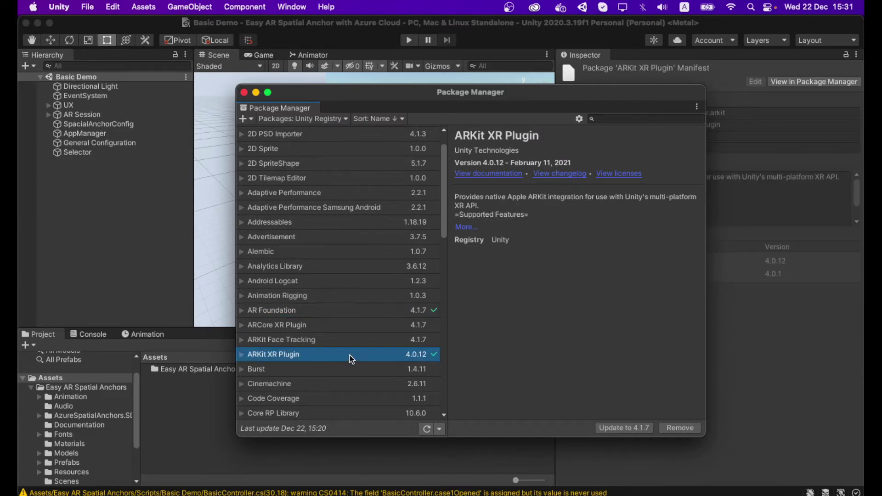
{"action": "left_click", "coordinate": [629, 428]}
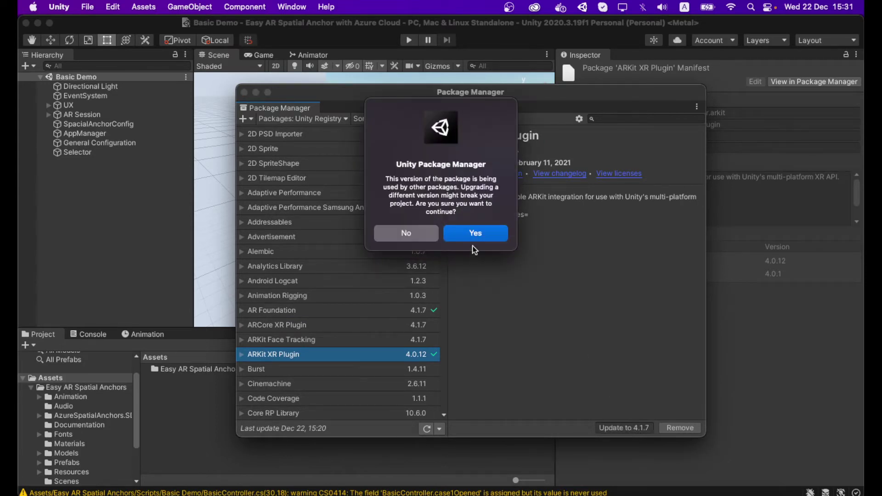
{"action": "left_click", "coordinate": [470, 233]}
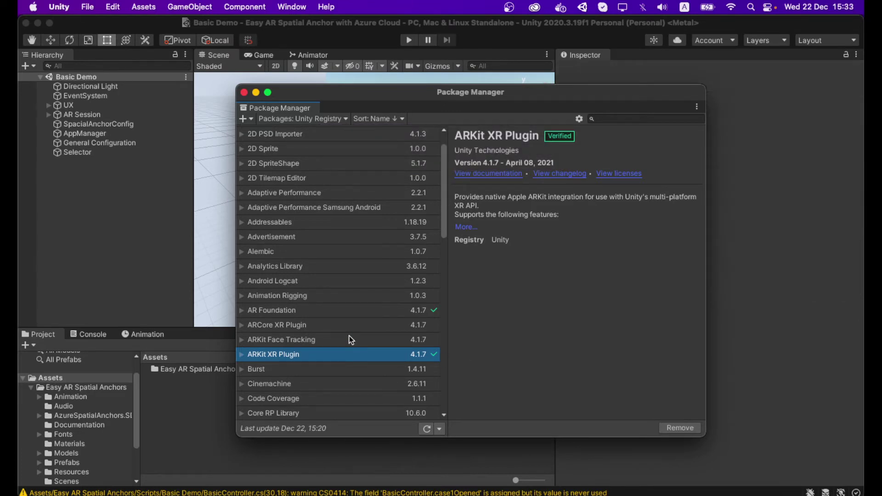
{"action": "left_click", "coordinate": [311, 325]}
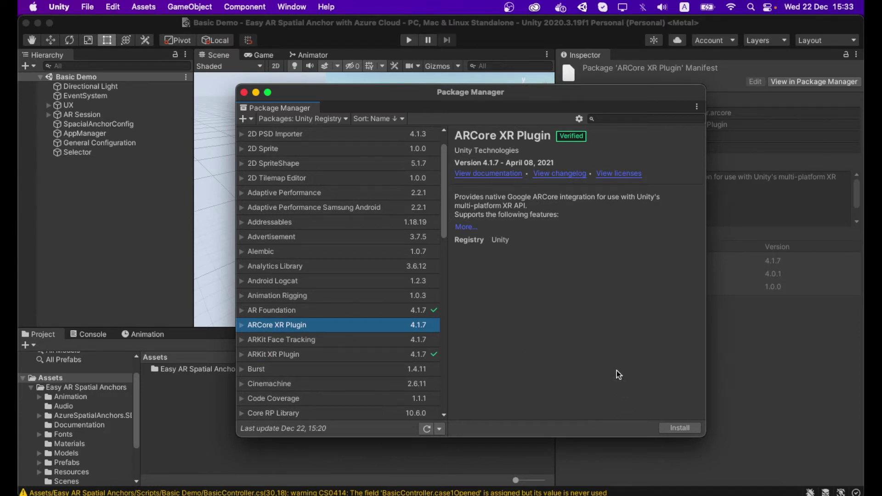
{"action": "key", "text": "super+w"}
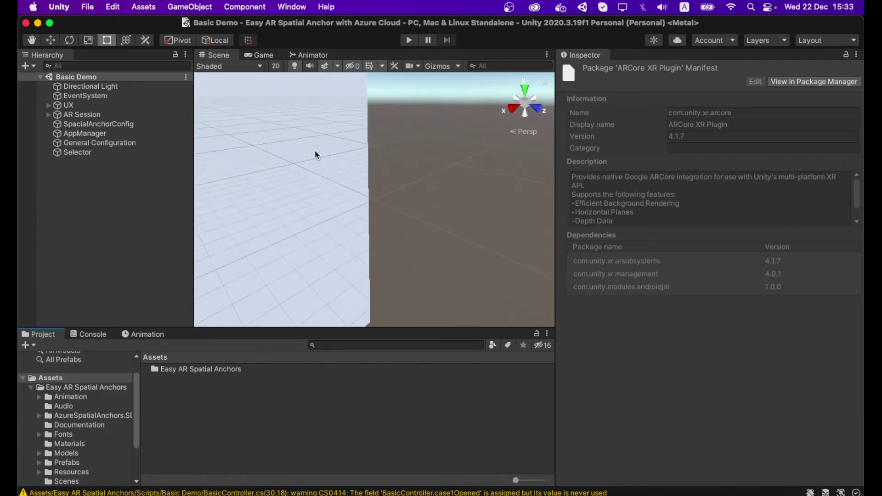
- Switch the project's build platform to iOS in the Build Settings
{"action": "left_click", "coordinate": [88, 8]}
{"action": "left_click", "coordinate": [125, 160]}
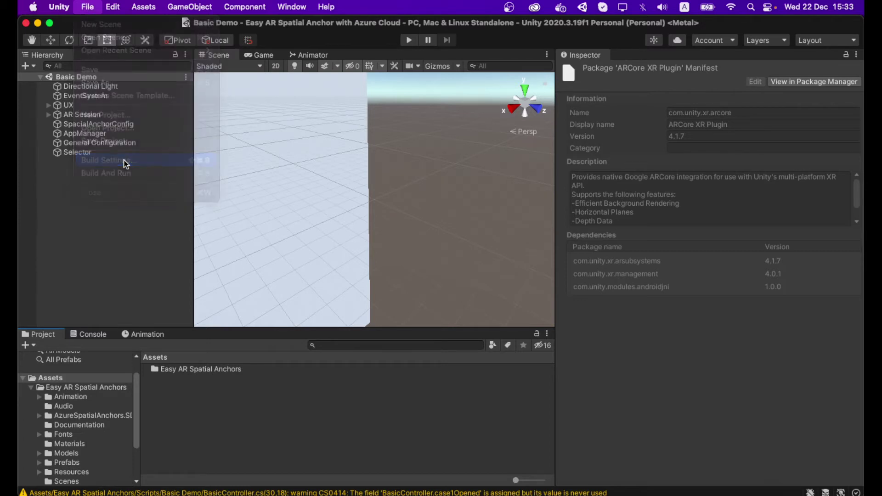
{"action": "left_click_drag", "start_coordinate": [272, 146], "coordinate": [339, 101]}
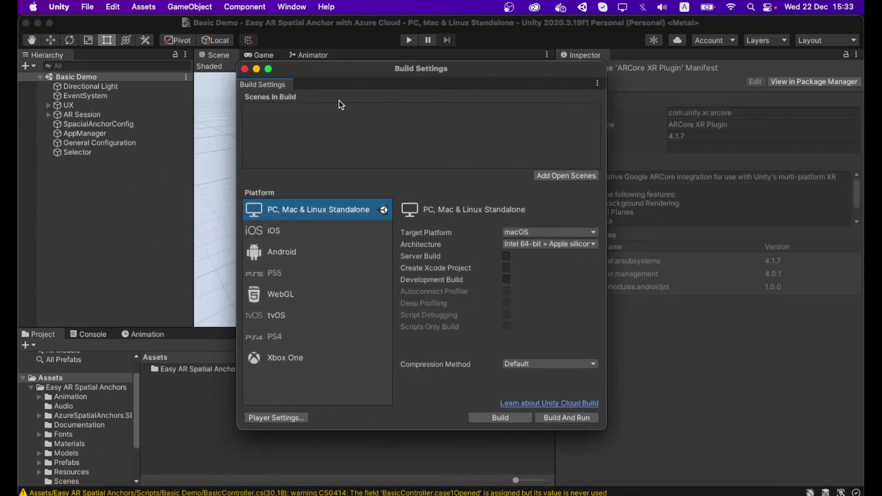
{"action": "left_click", "coordinate": [288, 235]}
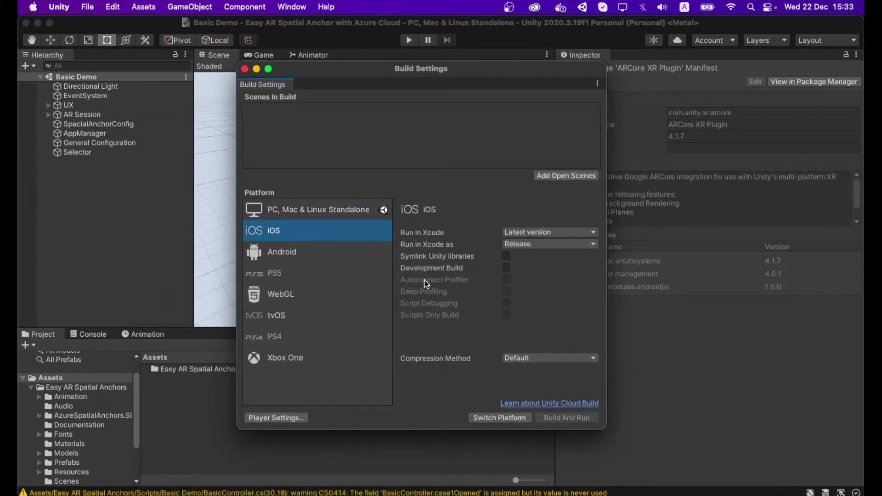
{"action": "left_click", "coordinate": [499, 417]}
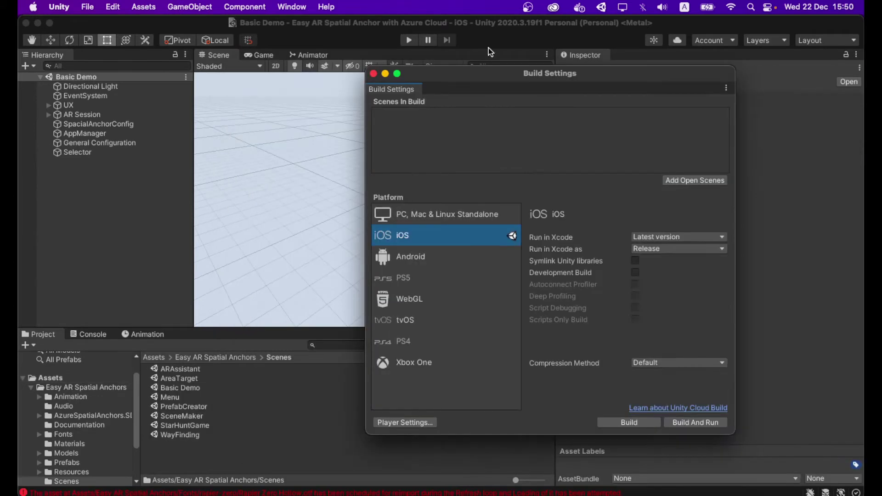
- Add the Menu, ARAssistant, Basic Demo, AreaTarget, StarHuntGame and WayFinding scenes to the build, with Menu as the first scene
{"action": "left_click_drag", "start_coordinate": [473, 76], "coordinate": [507, 75]}
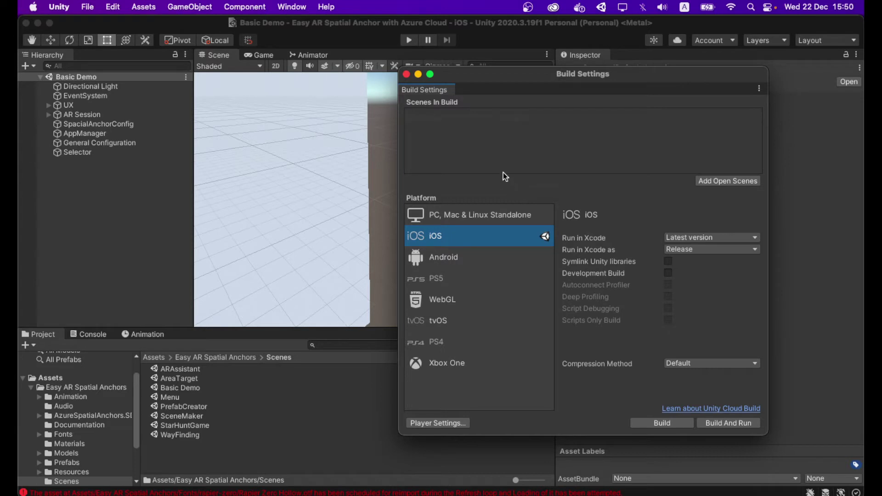
{"action": "left_click_drag", "start_coordinate": [192, 370], "coordinate": [465, 137]}
{"action": "left_click_drag", "start_coordinate": [175, 388], "coordinate": [457, 151]}
{"action": "left_click_drag", "start_coordinate": [190, 375], "coordinate": [465, 153]}
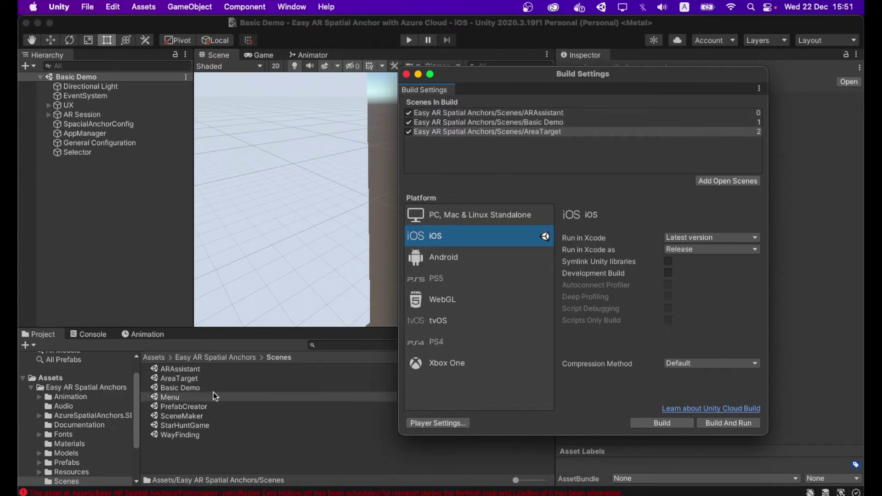
{"action": "left_click_drag", "start_coordinate": [169, 397], "coordinate": [467, 156]}
{"action": "left_click_drag", "start_coordinate": [191, 423], "coordinate": [496, 158]}
{"action": "left_click_drag", "start_coordinate": [180, 434], "coordinate": [469, 154]}
{"action": "mouse_move", "coordinate": [477, 103]}
{"action": "left_mouse_down"}
{"action": "mouse_move", "coordinate": [522, 104]}
{"action": "mouse_move", "coordinate": [473, 106]}
{"action": "left_mouse_up"}
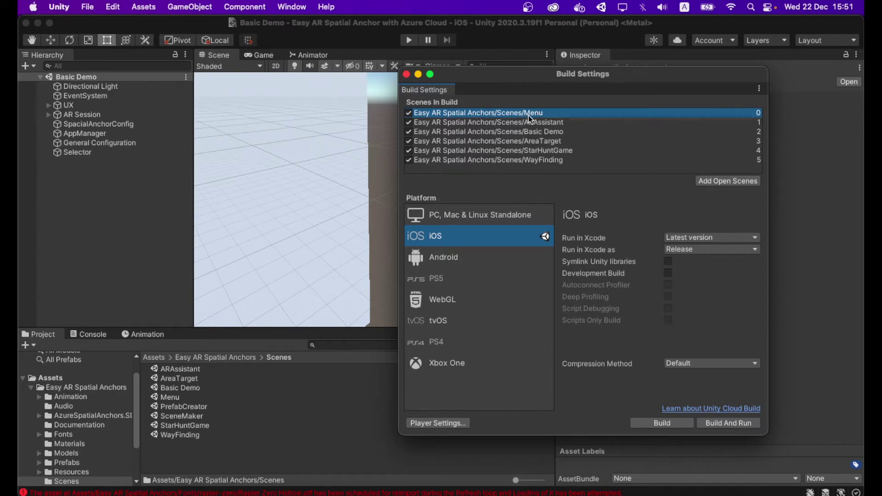
- Set the company name to Liveroom in the Player settings
{"action": "left_click", "coordinate": [439, 423]}
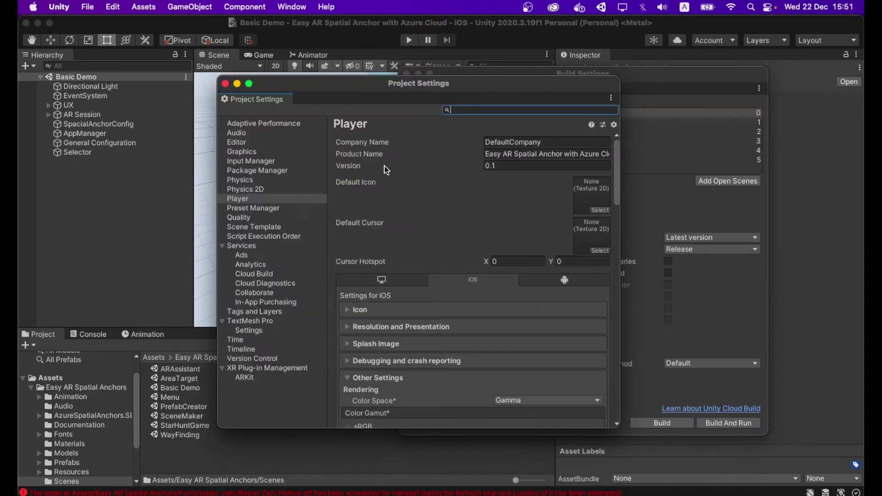
{"action": "left_click", "coordinate": [561, 143]}
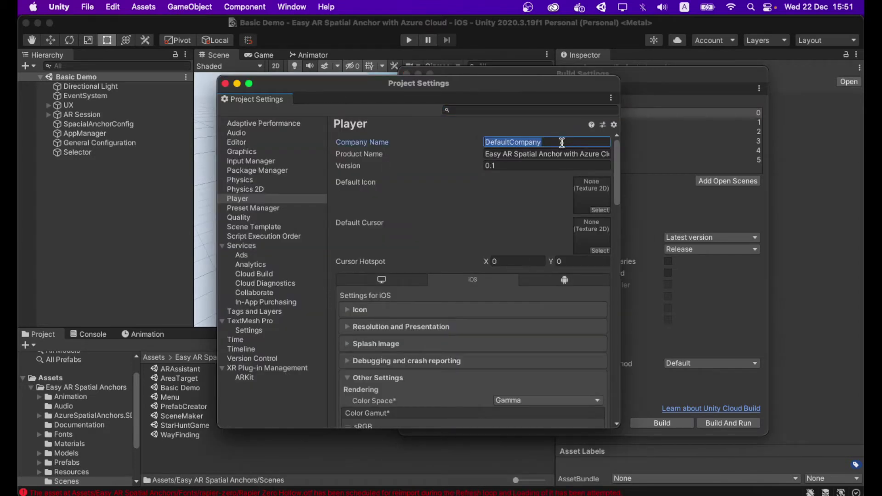
{"action": "type", "text": "Liveroom"}
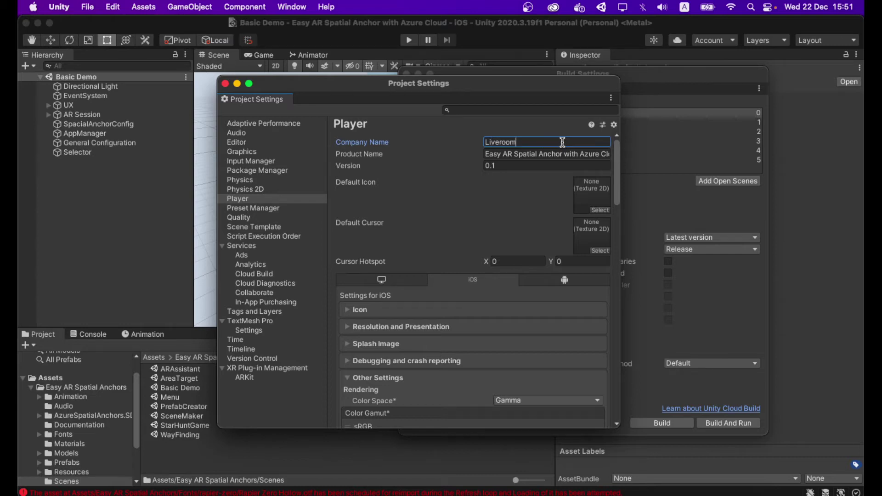
- Set the iOS Camera Usage Description to "Use AR Camera" and the Location Usage Description to "Use Nearby Location"
{"action": "scroll", "coordinate": [470, 237], "scroll_direction": "down", "scroll_amount": 15}
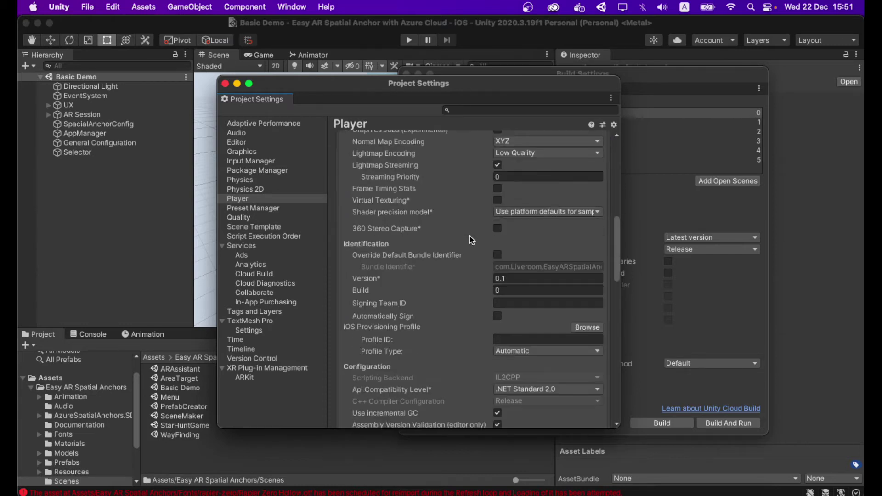
{"action": "scroll", "coordinate": [471, 238], "scroll_direction": "down", "scroll_amount": 8}
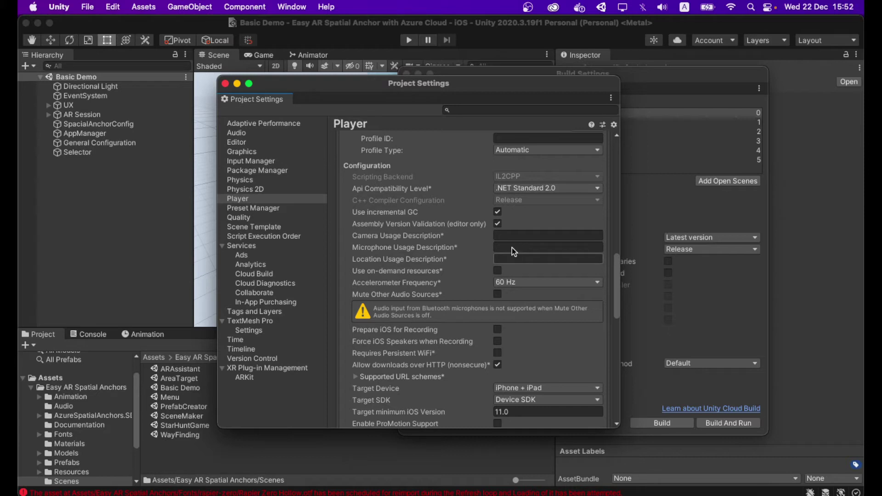
{"action": "left_click_drag", "start_coordinate": [620, 239], "coordinate": [767, 239]}
{"action": "left_click", "coordinate": [605, 235]}
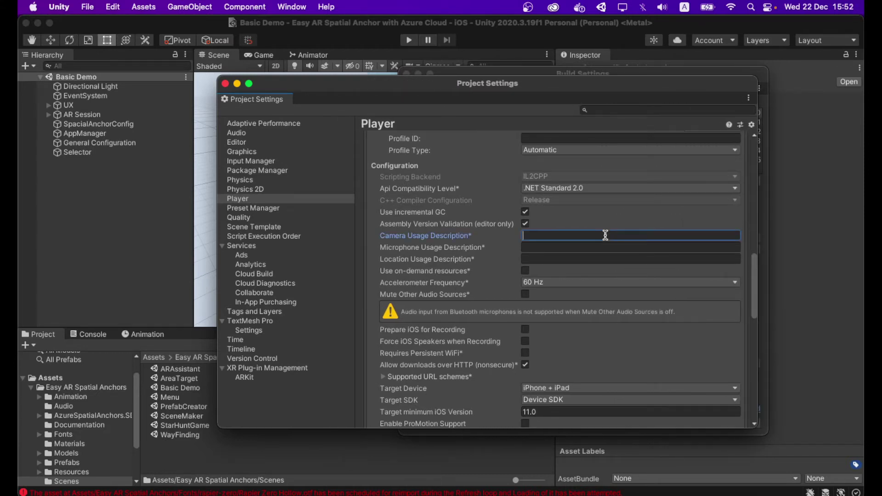
{"action": "type", "text": "Use AR Camer"}
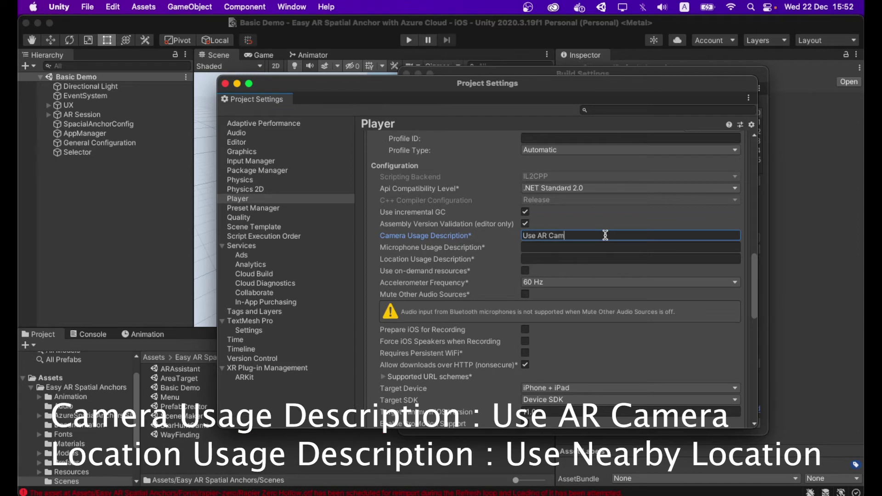
{"action": "type", "text": "a"}
{"action": "left_click", "coordinate": [567, 259]}
{"action": "type", "text": "Use Nearby Location"}
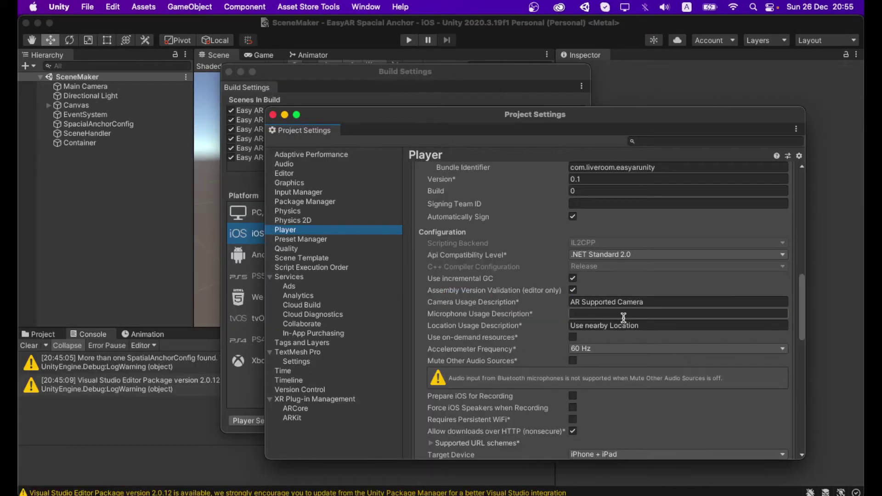
- Check the iOS plug-in providers in XR Plug-in Management, close the project settings, and switch the build platform to Android
{"action": "left_click", "coordinate": [307, 399]}
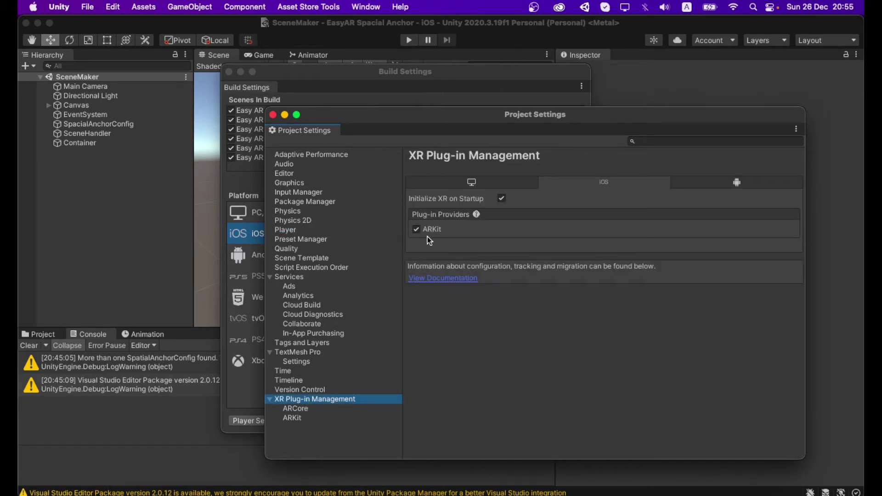
{"action": "key", "text": "super+w"}
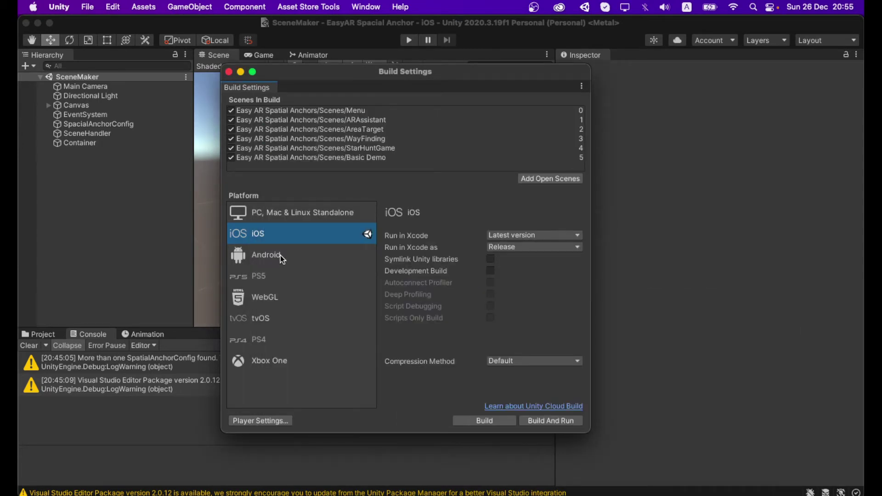
{"action": "left_click", "coordinate": [280, 255]}
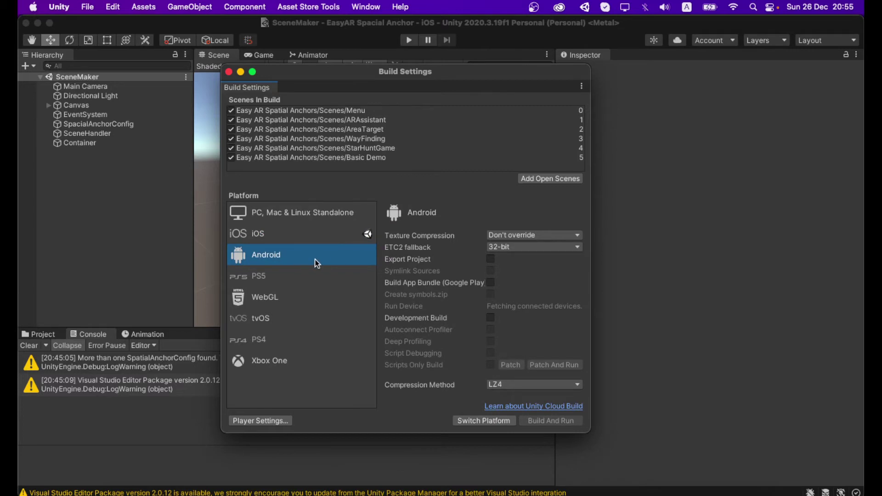
{"action": "left_click", "coordinate": [473, 421]}
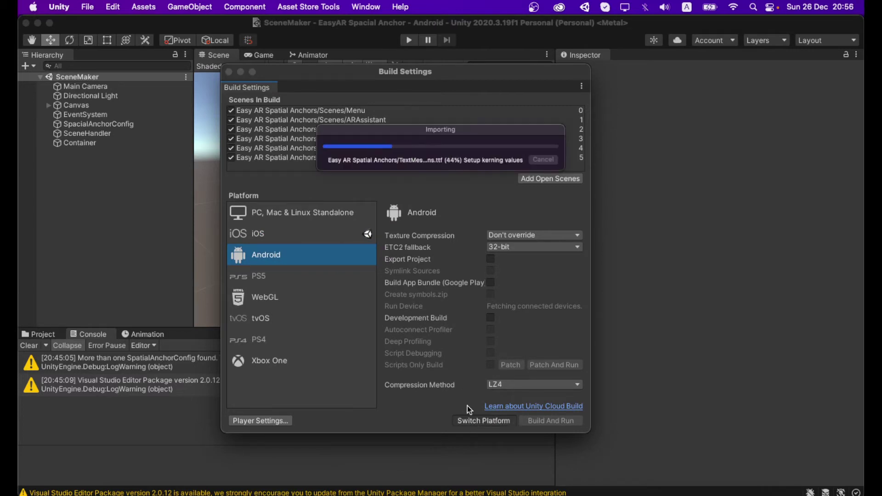
- Enable Custom Main Gradle Template in the Android publishing settings, and close the Project Settings and Build Settings windows
{"action": "left_click", "coordinate": [258, 420]}
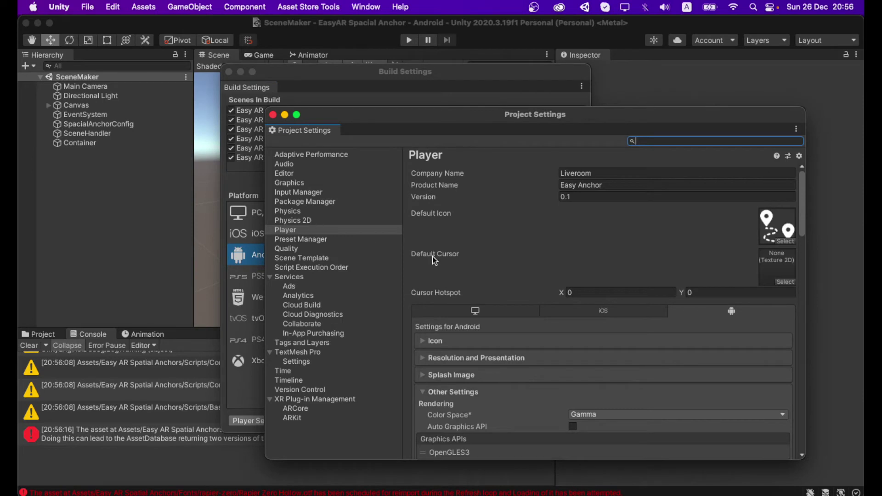
{"action": "scroll", "coordinate": [481, 412], "scroll_direction": "down", "scroll_amount": 1}
{"action": "scroll", "coordinate": [547, 359], "scroll_direction": "down", "scroll_amount": 10}
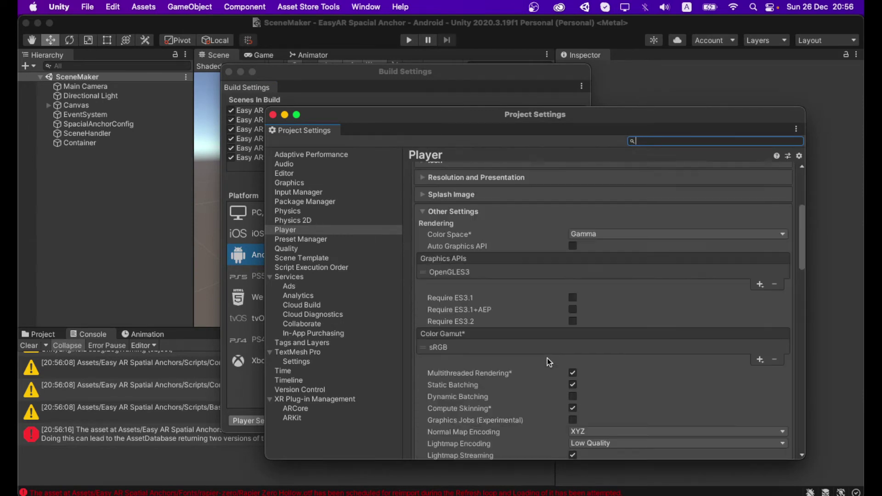
{"action": "scroll", "coordinate": [500, 266], "scroll_direction": "down", "scroll_amount": 4}
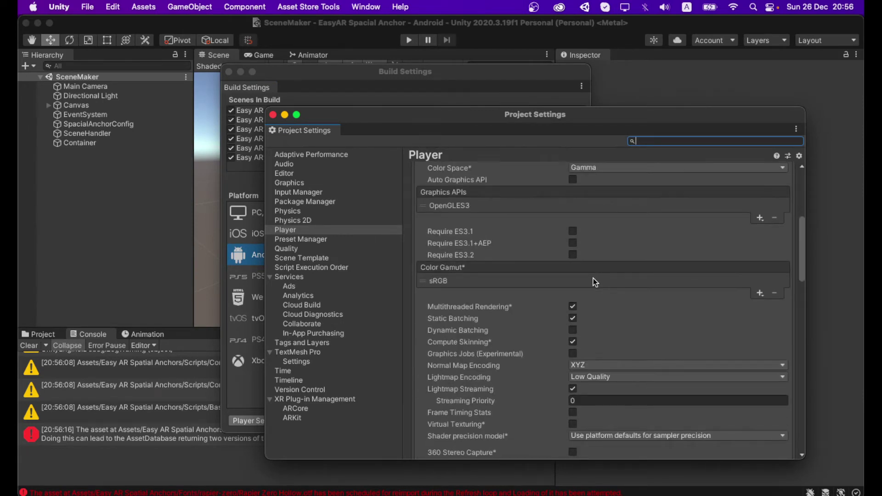
{"action": "scroll", "coordinate": [593, 277], "scroll_direction": "up", "scroll_amount": 4}
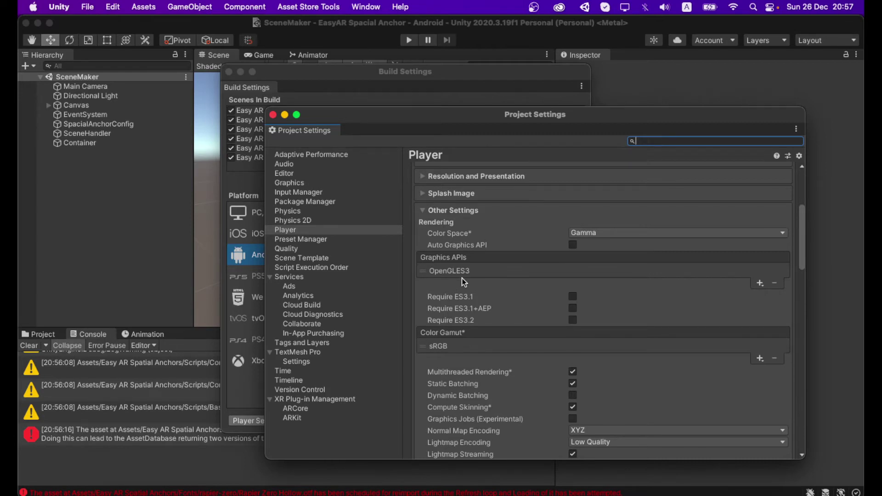
{"action": "scroll", "coordinate": [499, 322], "scroll_direction": "down", "scroll_amount": 10}
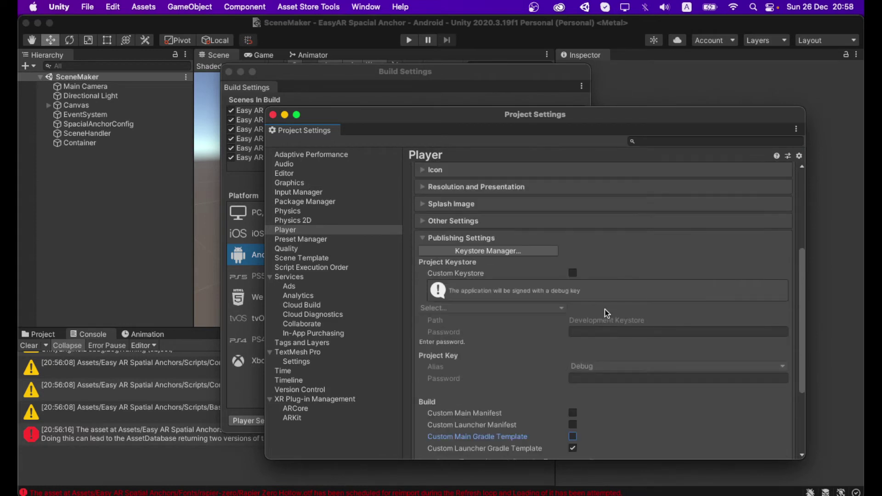
{"action": "scroll", "coordinate": [604, 305], "scroll_direction": "down", "scroll_amount": 5}
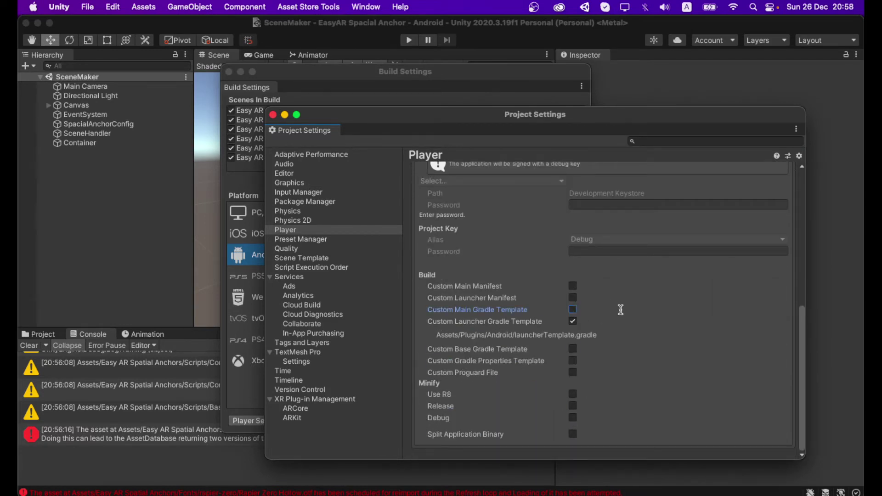
{"action": "left_click", "coordinate": [573, 309]}
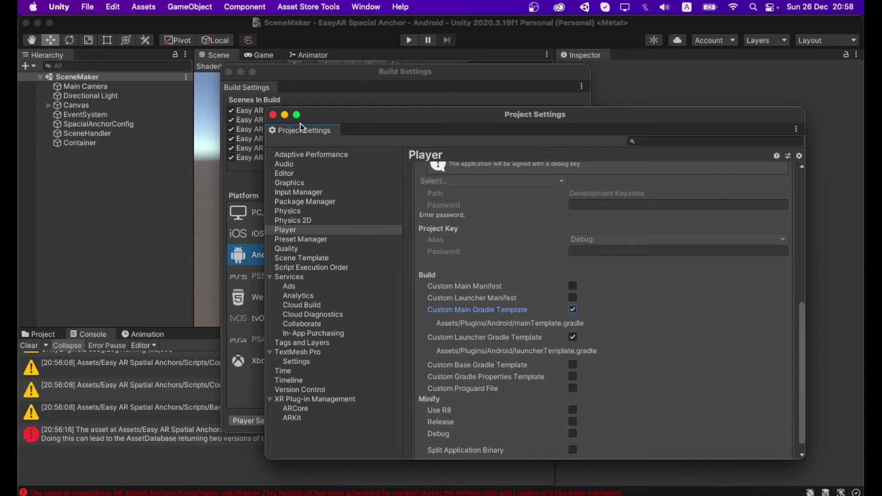
{"action": "left_click", "coordinate": [273, 115]}
{"action": "left_click", "coordinate": [228, 71]}
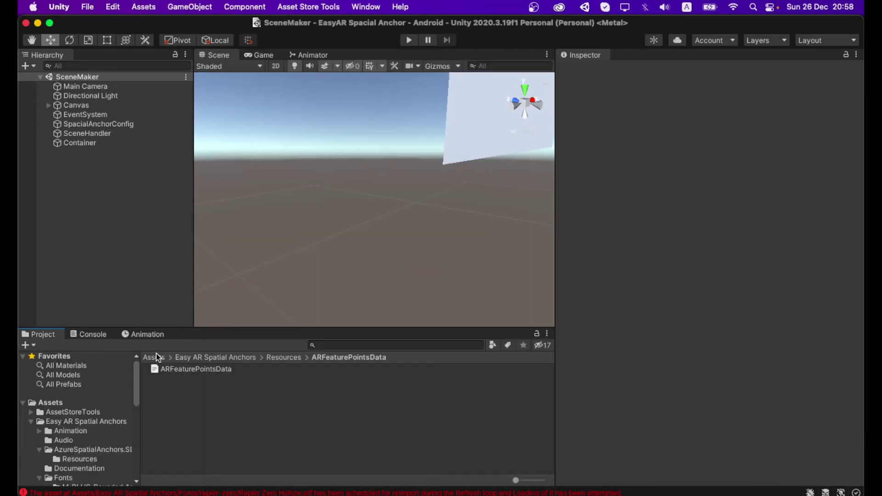
- Open the mainTemplate Gradle file from Assets/Plugins/Android in the code editor
{"action": "left_click", "coordinate": [154, 357]}
{"action": "double_click", "coordinate": [175, 388]}
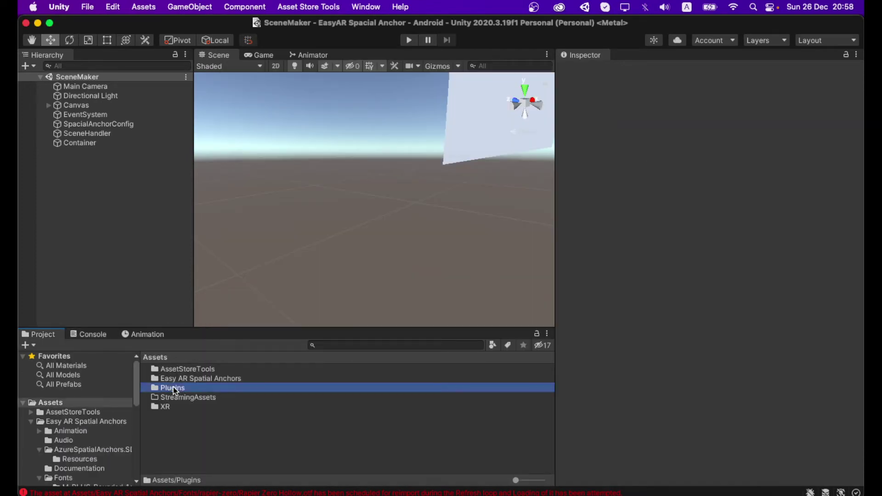
{"action": "double_click", "coordinate": [173, 369]}
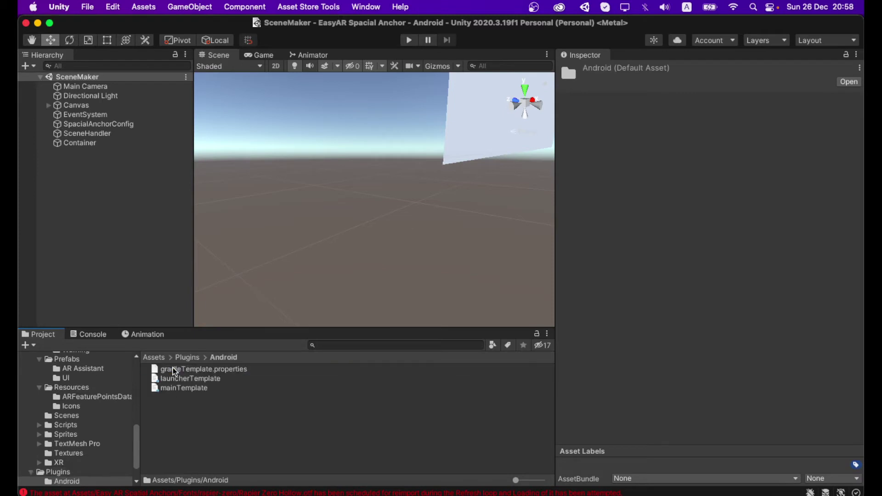
{"action": "left_click", "coordinate": [194, 387]}
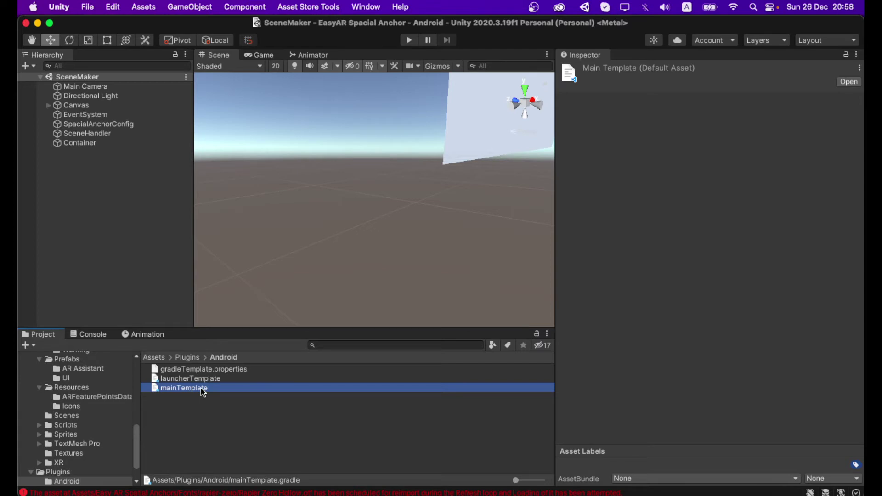
{"action": "double_click", "coordinate": [201, 388]}
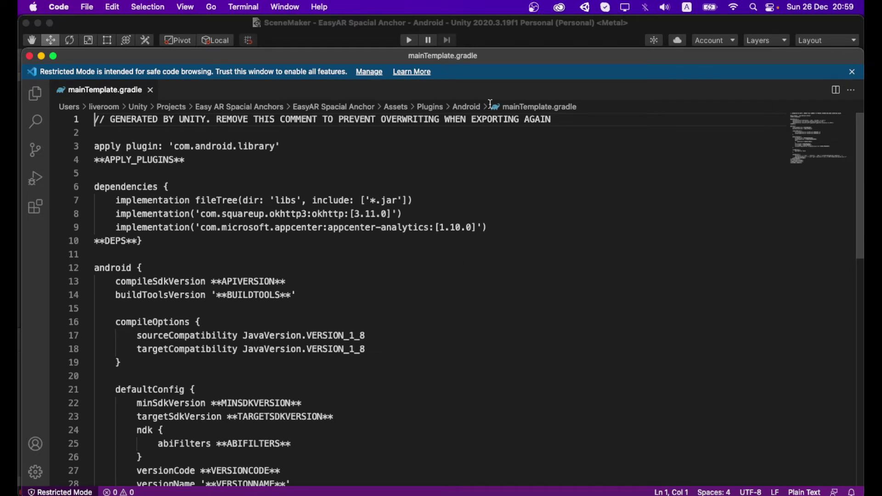
- Copy the okhttp:[3.11.0] and appcenter-analytics:[1.10.0] implementation lines from page 21 of the Easy AR Spatial Anchors Documentation PDF
{"action": "left_click", "coordinate": [505, 241]}
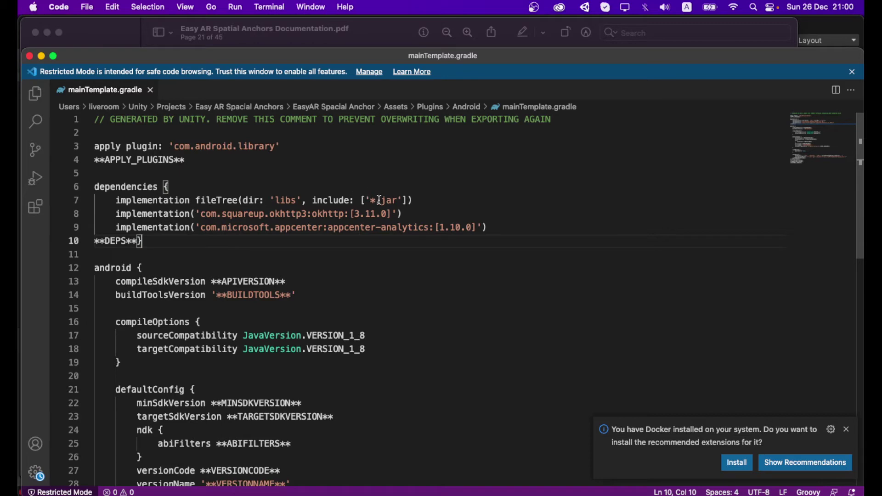
{"action": "left_click_drag", "start_coordinate": [509, 226], "coordinate": [108, 211]}
{"action": "left_click", "coordinate": [106, 214]}
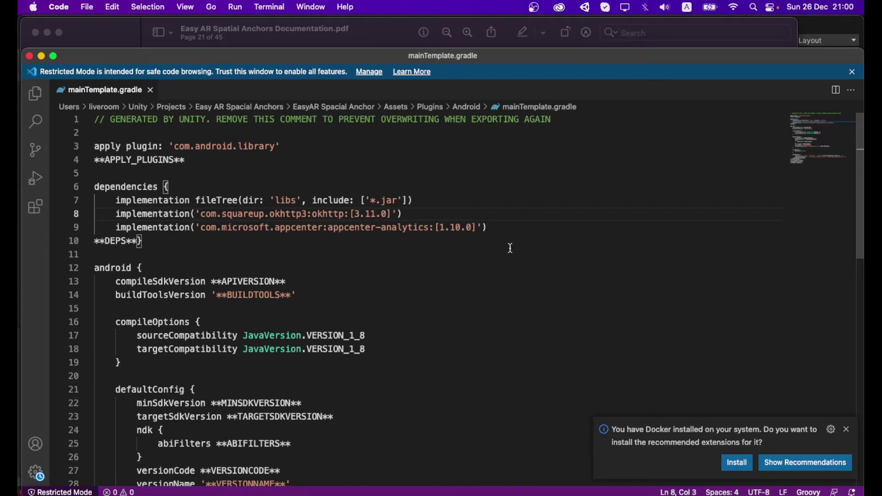
{"action": "key", "text": "super+Tab"}
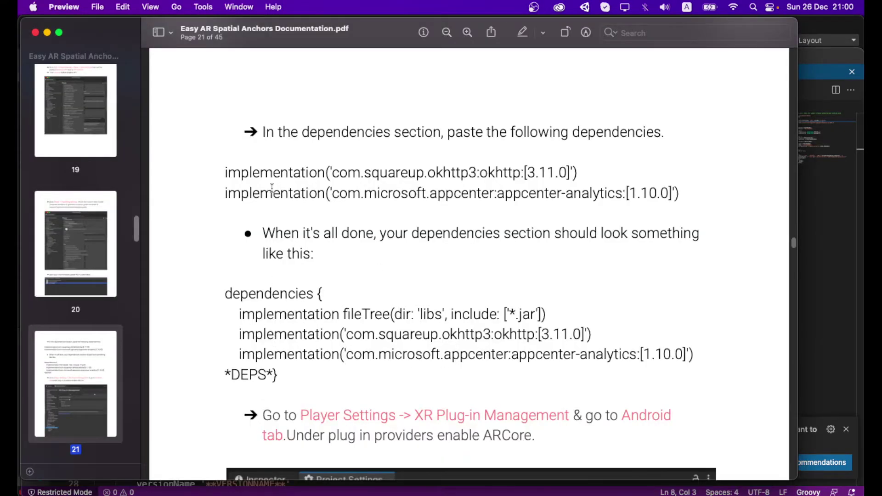
{"action": "left_click_drag", "start_coordinate": [223, 172], "coordinate": [705, 196]}
{"action": "key", "text": "super+c"}
{"action": "key", "text": "super+Tab"}
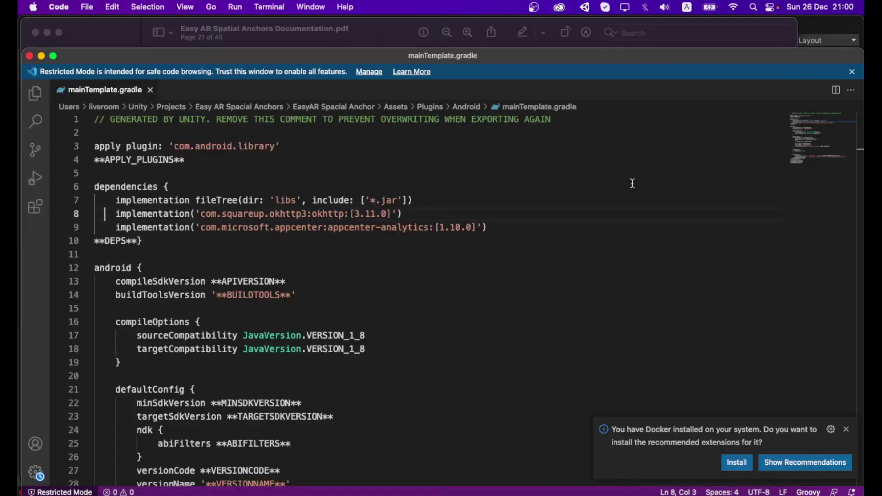
- Paste the two copied implementation lines over the existing ones in the dependencies block, indent them, save, and close the file and the PDF
{"action": "left_click", "coordinate": [115, 214]}
{"action": "left_click_drag", "start_coordinate": [115, 214], "coordinate": [505, 225]}
{"action": "key", "text": "super+v"}
{"action": "left_click", "coordinate": [91, 228]}
{"action": "key", "text": "Tab"}
{"action": "key", "text": "super+s"}
{"action": "left_click", "coordinate": [29, 56]}
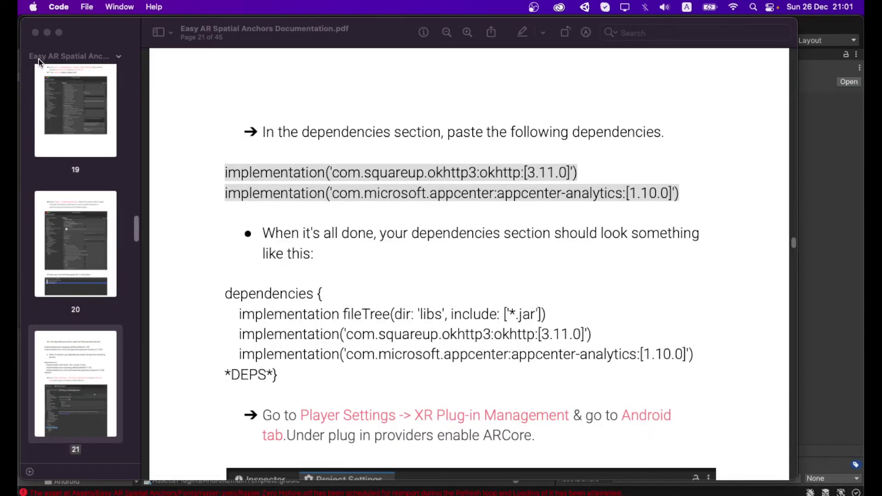
{"action": "left_click", "coordinate": [35, 32]}
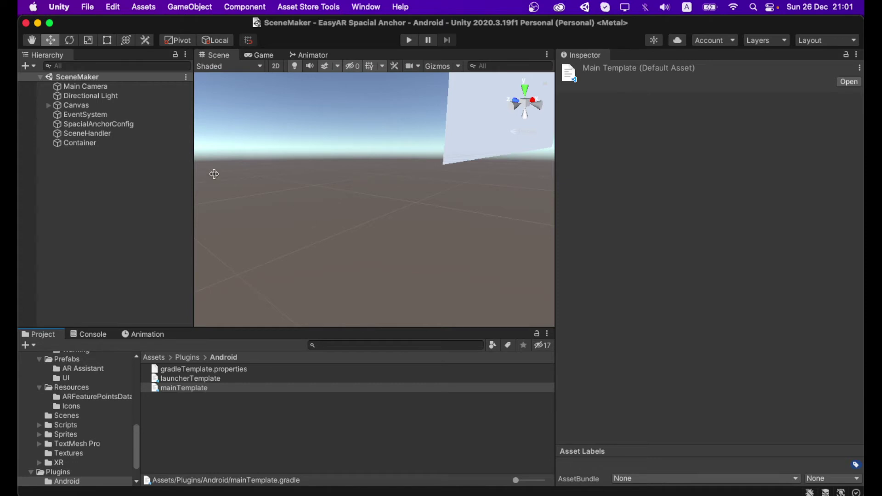
- Start an Android build of the project from the Build Settings
{"action": "left_click", "coordinate": [87, 7]}
{"action": "left_click", "coordinate": [132, 158]}
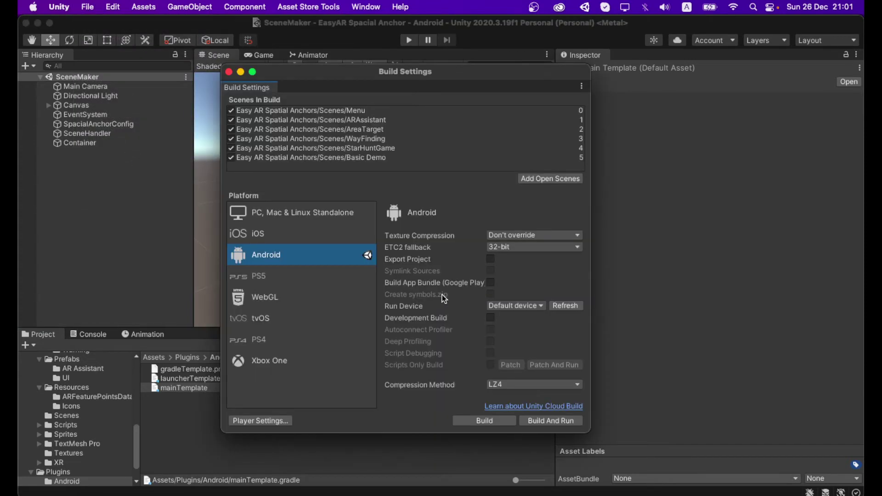
{"action": "left_click", "coordinate": [483, 421]}
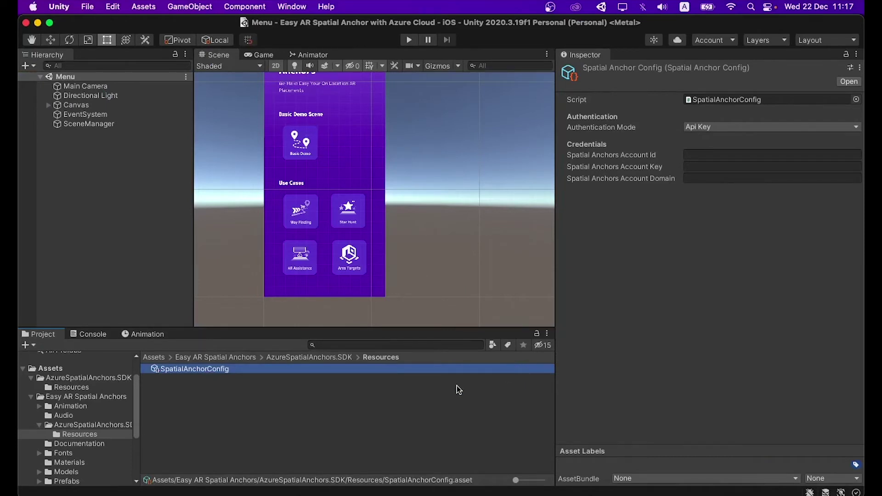
- Switch to the Azure portal in Safari, start creating a resource, and search the marketplace for "spatial anchor"
{"action": "left_click", "coordinate": [177, 492]}
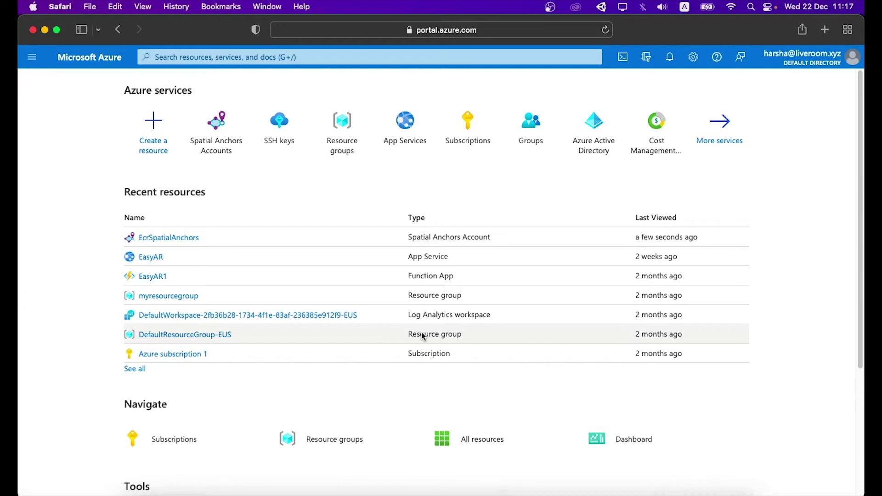
{"action": "mouse_move", "coordinate": [344, 314]}
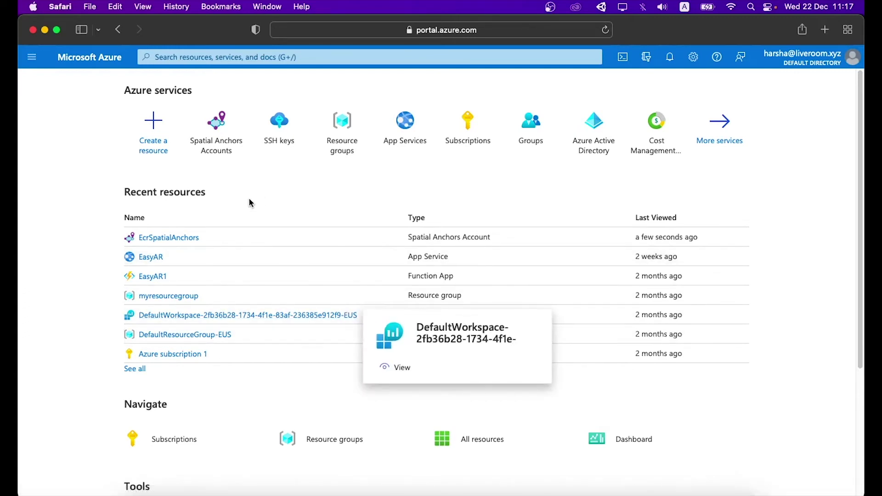
{"action": "left_click", "coordinate": [151, 128]}
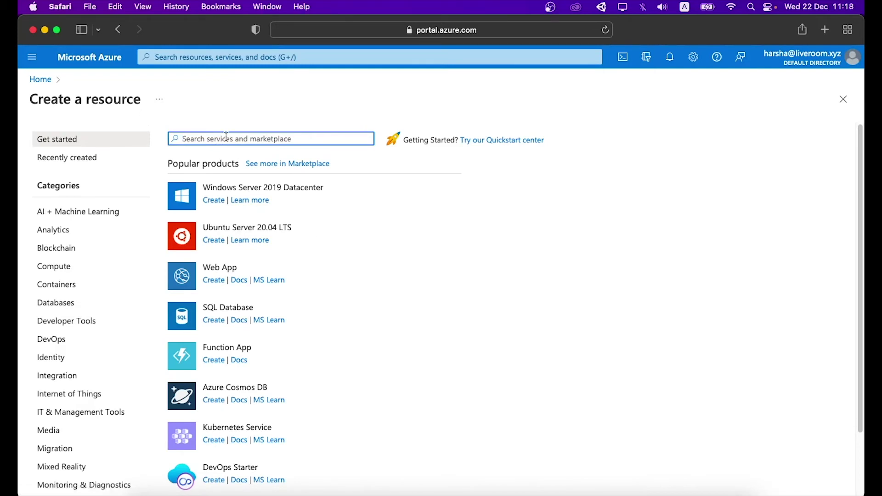
{"action": "type", "text": "spatial "}
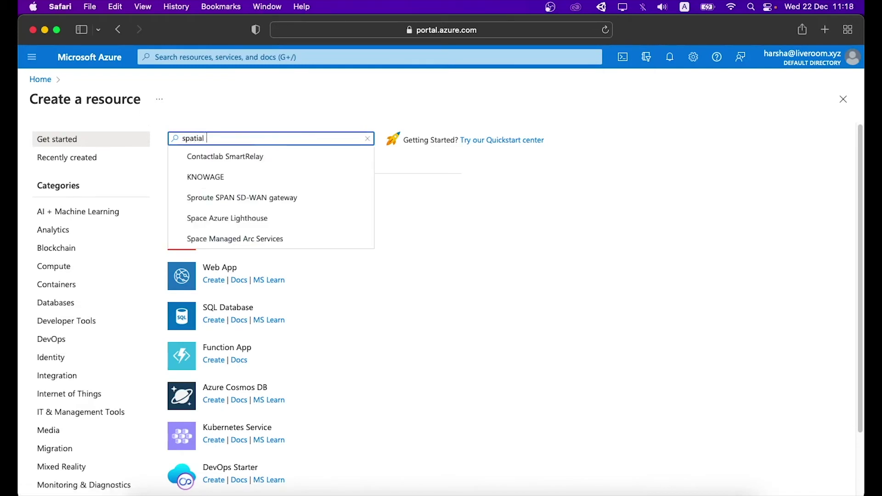
{"action": "type", "text": "anchor"}
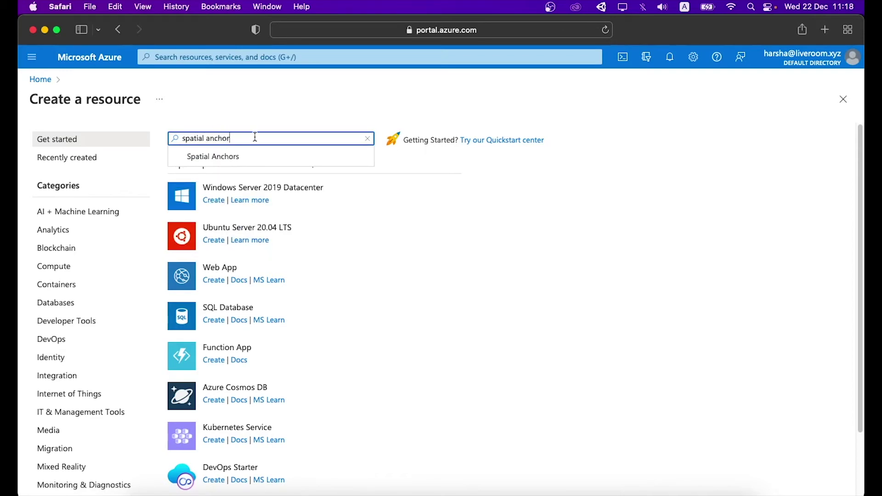
{"action": "key", "text": "Return"}
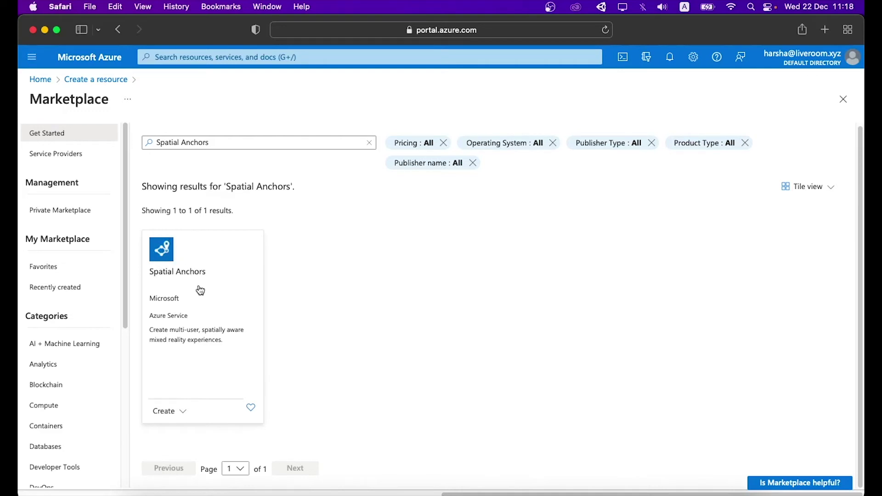
- Start creating a Spatial Anchors account from the marketplace result and name the resource EasyARSpatialAnchor
{"action": "left_click", "coordinate": [166, 265]}
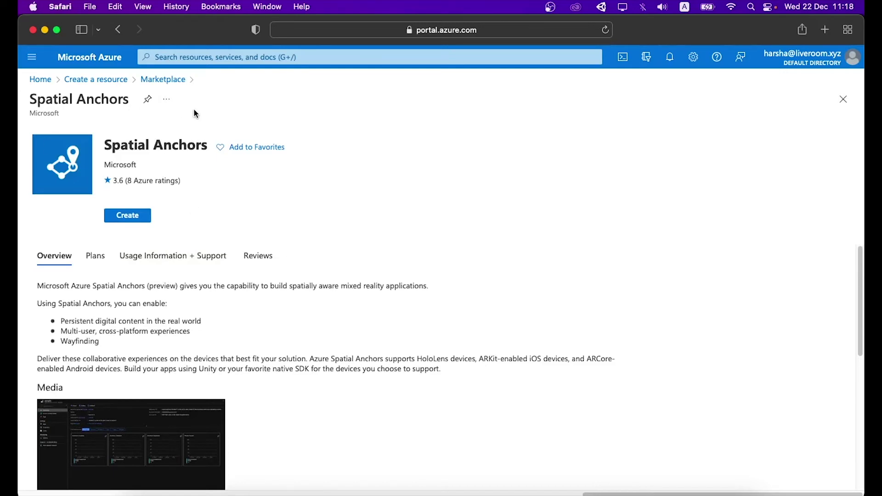
{"action": "left_click", "coordinate": [132, 215]}
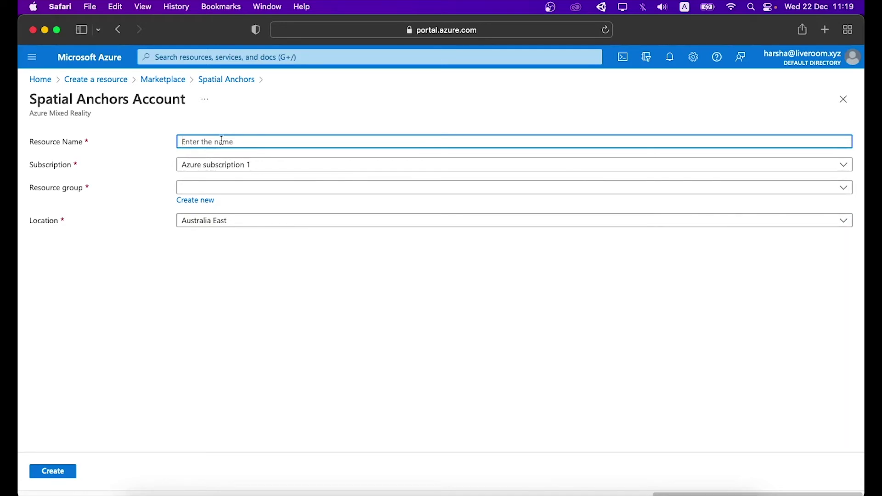
{"action": "type", "text": "Easr"}
{"action": "type", "text": "yAR"}
{"action": "type", "text": "SPa"}
{"action": "key", "text": "BackSpace"}
{"action": "key", "text": "BackSpace"}
{"action": "type", "text": "a"}
{"action": "key", "text": "BackSpace"}
{"action": "type", "text": "patialAnchor"}
- Keep Azure subscription 1 as the subscription and choose myresourcegroup as the resource group for the account
{"action": "left_click", "coordinate": [264, 170]}
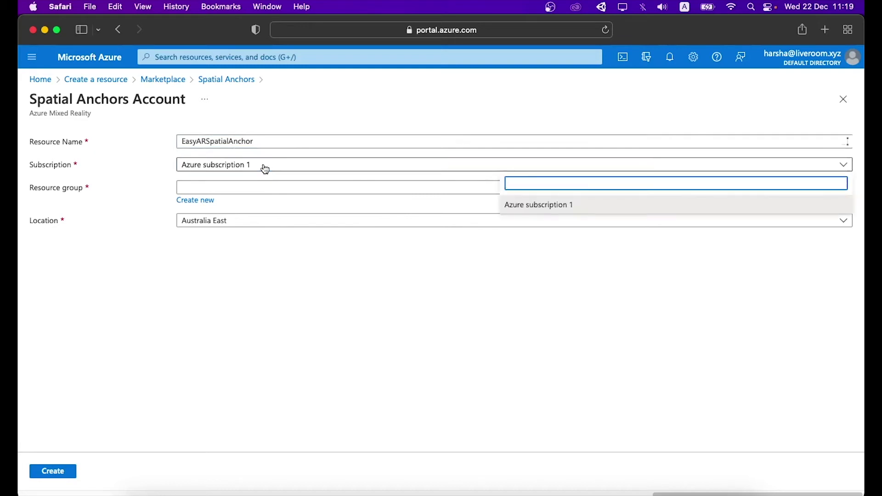
{"action": "left_click", "coordinate": [265, 168]}
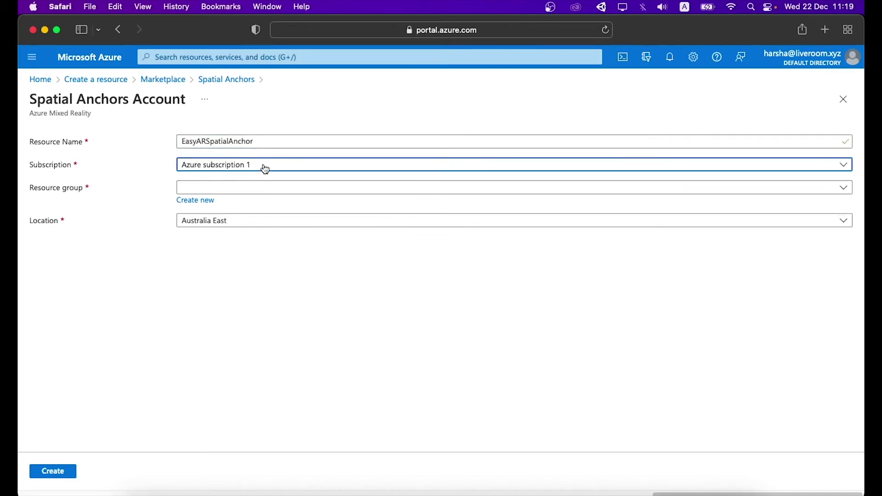
{"action": "left_click", "coordinate": [224, 192]}
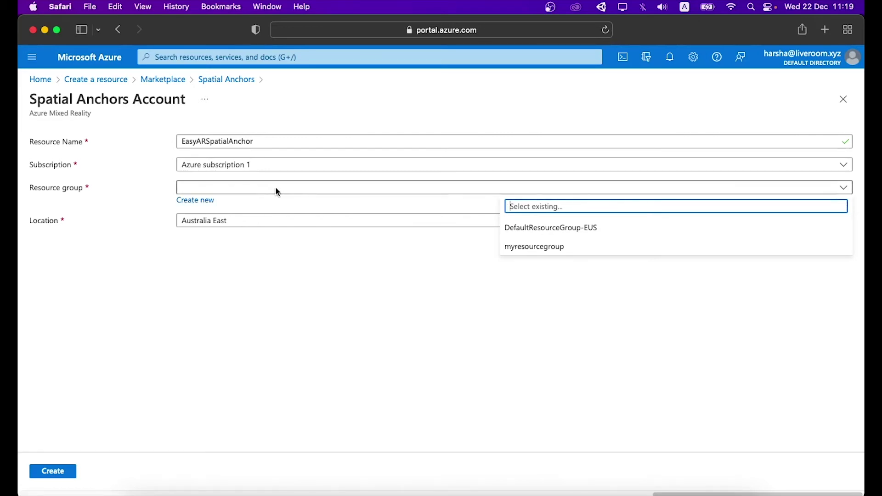
{"action": "left_click", "coordinate": [546, 254]}
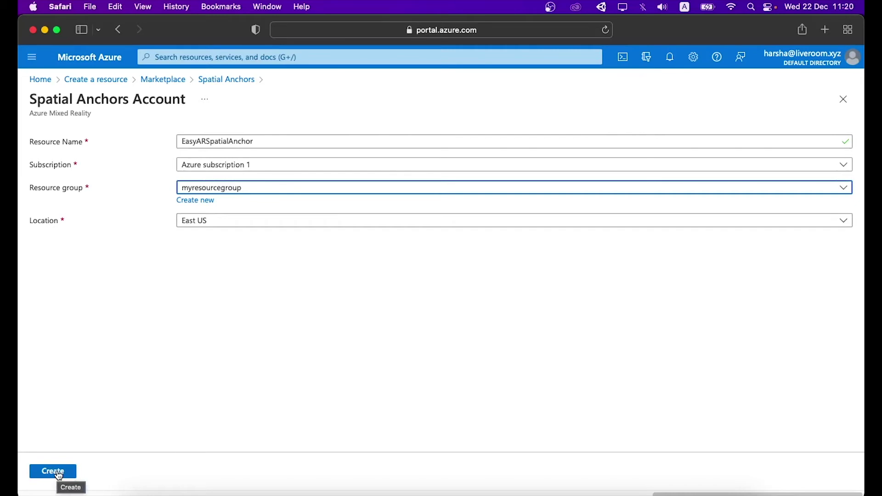
- Leave the creation form for the portal home and open the existing EcrSpatialAnchors account's overview with its account domain and ID
{"action": "left_click", "coordinate": [43, 82]}
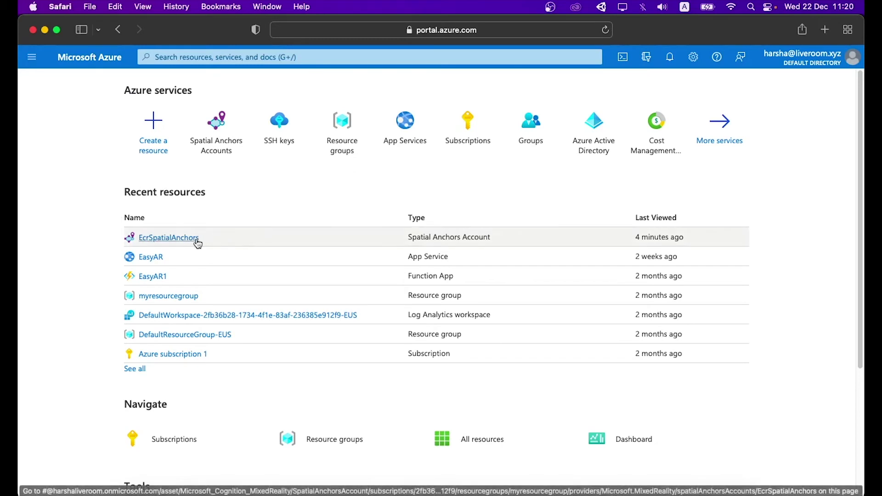
{"action": "mouse_move", "coordinate": [197, 244]}
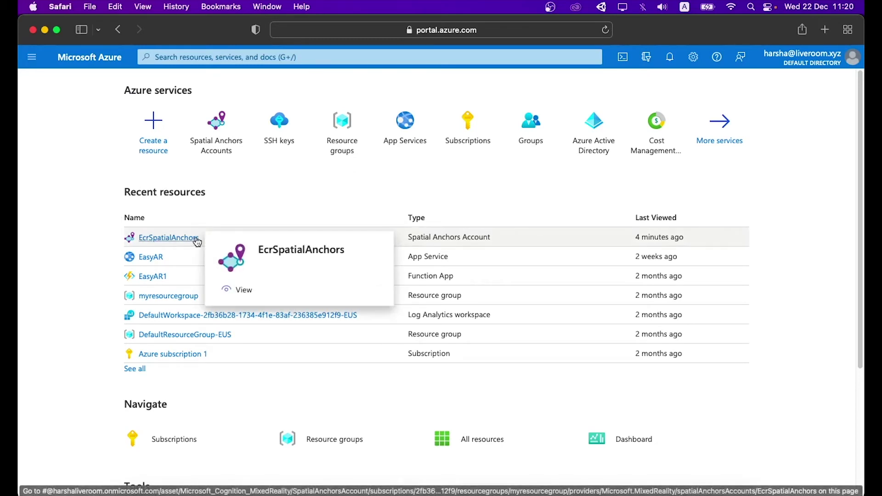
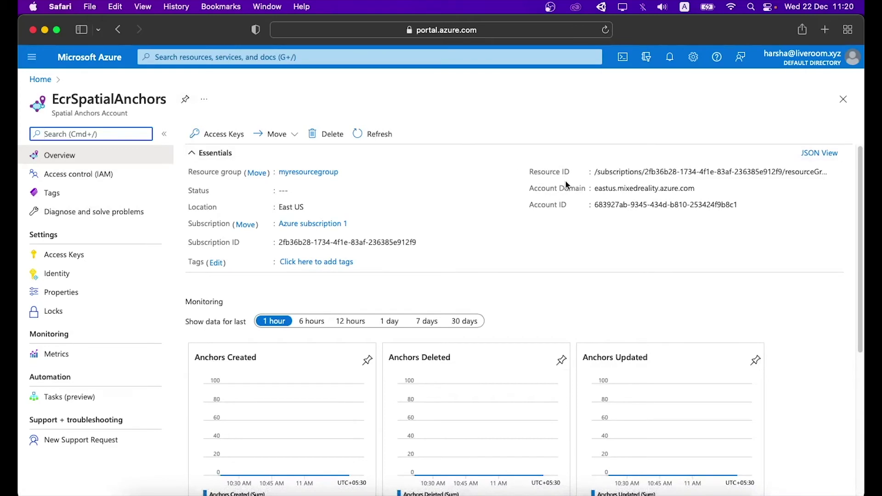
{"action": "mouse_move", "coordinate": [646, 186]}
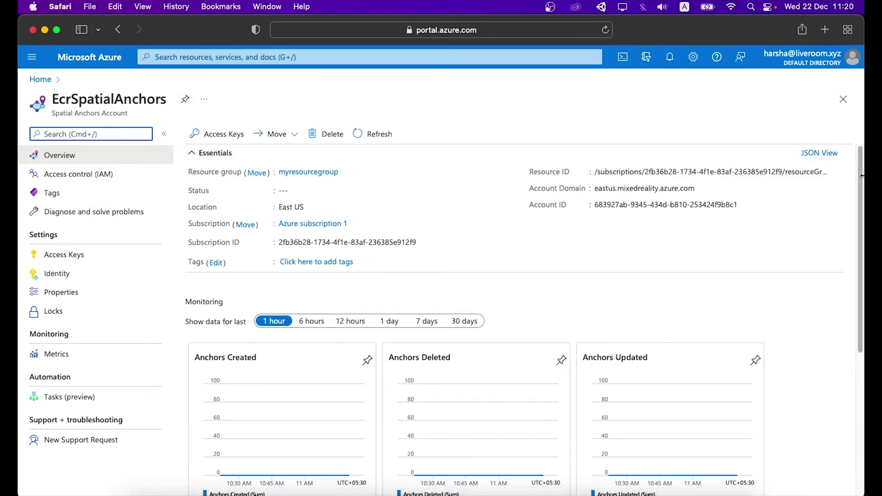
{"action": "mouse_move", "coordinate": [621, 179]}
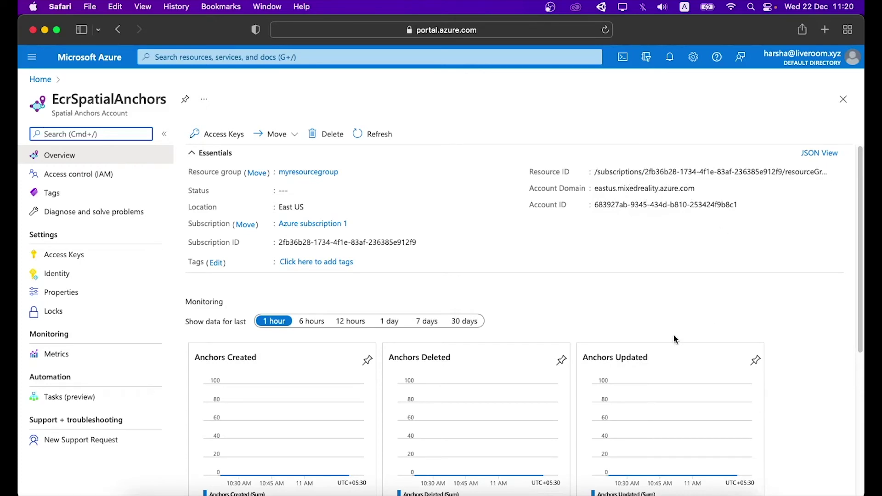
- Copy the EcrSpatialAnchors account ID from the Azure portal and paste it as the Spatial Anchors Account Id of SpatialAnchorConfig in Unity
{"action": "left_click", "coordinate": [568, 492]}
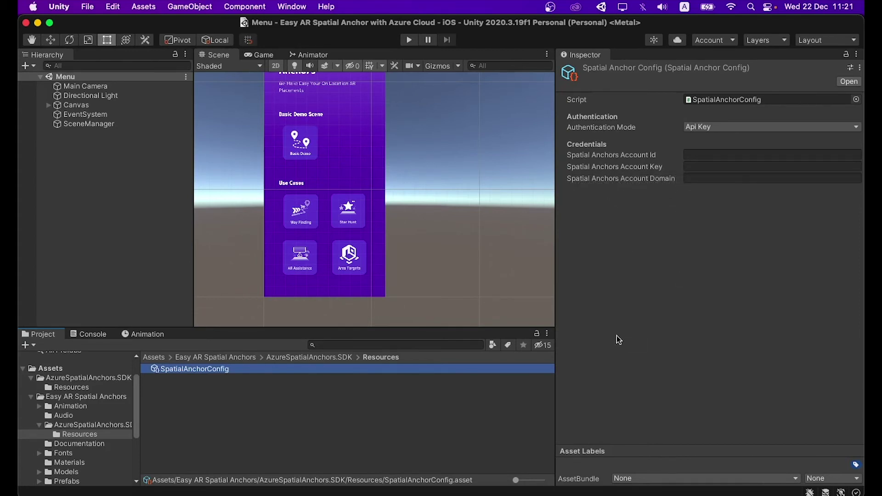
{"action": "left_click", "coordinate": [177, 491]}
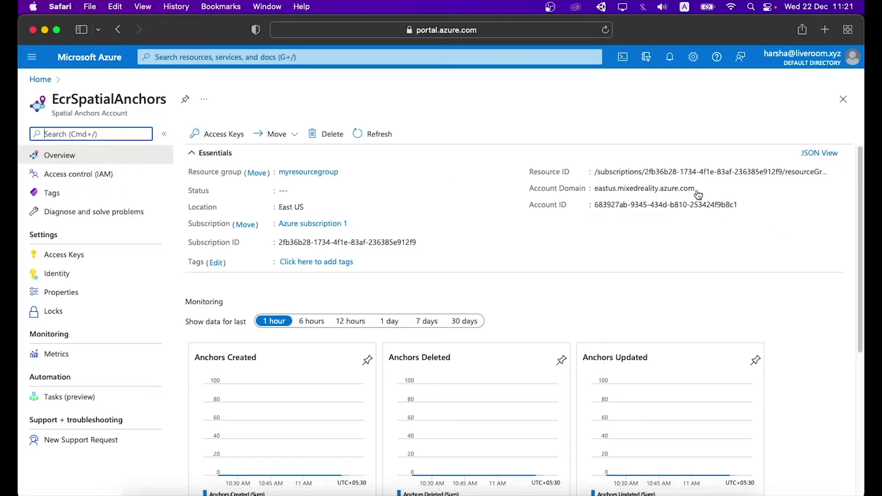
{"action": "mouse_move", "coordinate": [674, 202]}
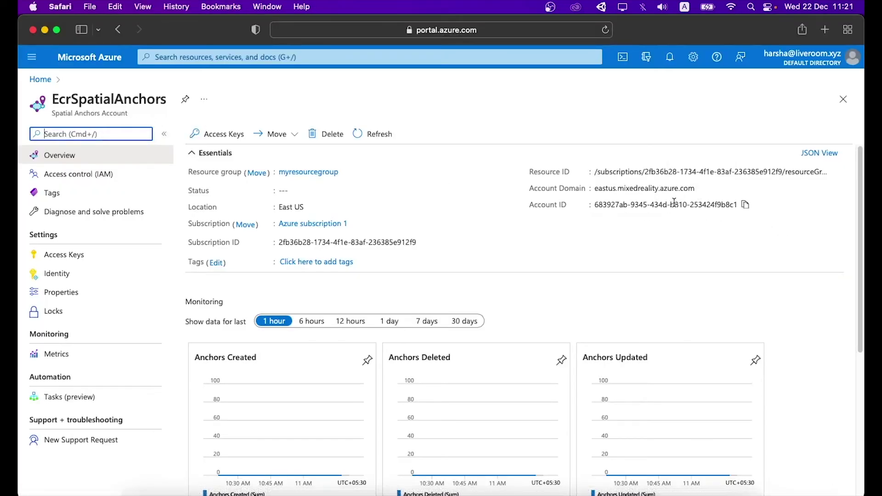
{"action": "left_click", "coordinate": [746, 207]}
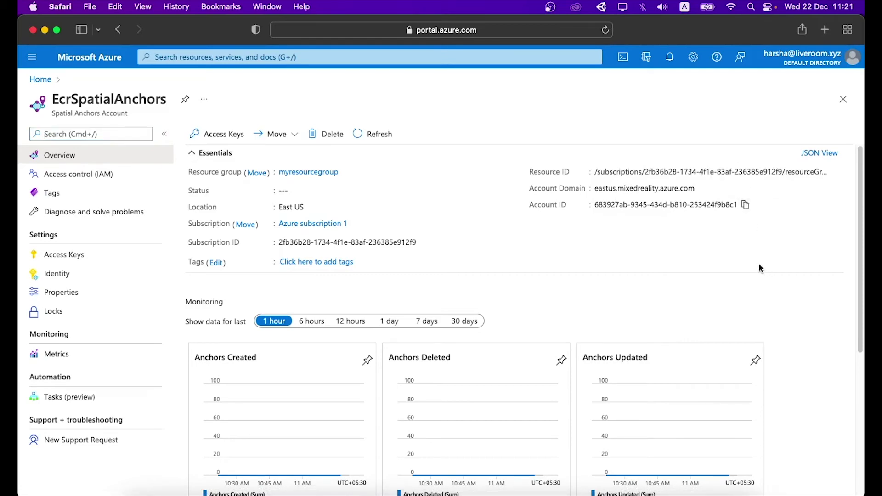
{"action": "key", "text": "super+Tab"}
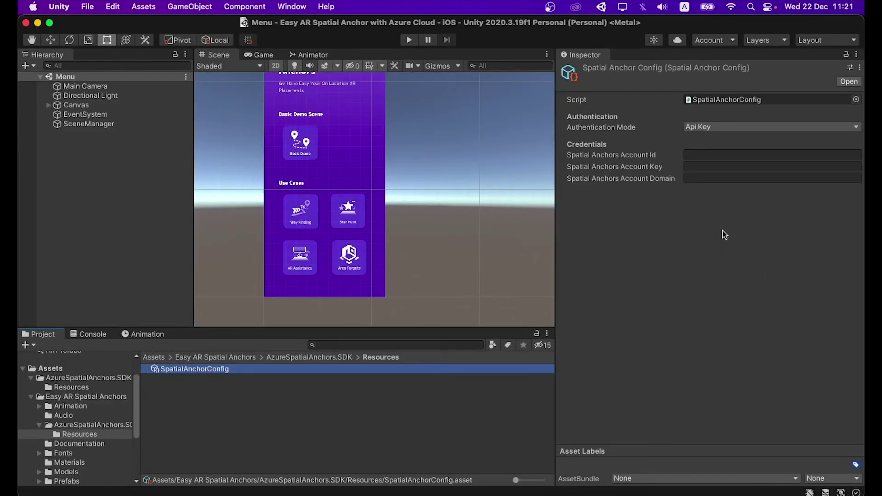
{"action": "left_click", "coordinate": [687, 154]}
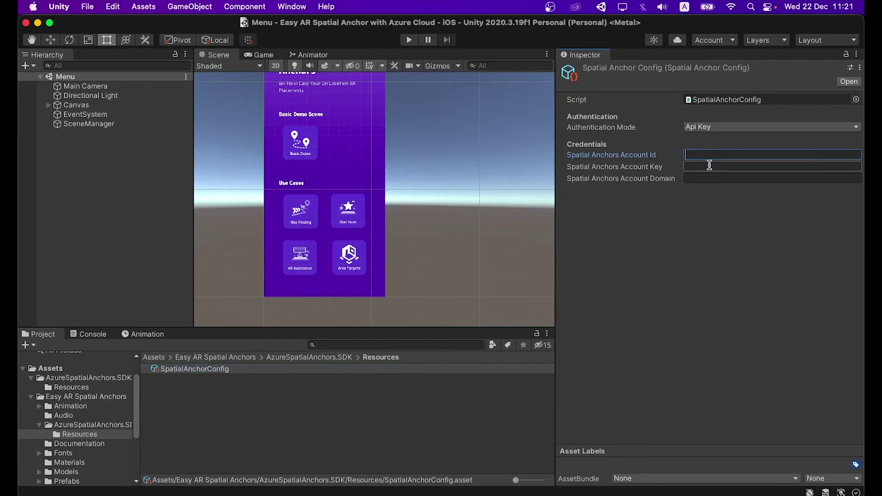
{"action": "key", "text": "super+v"}
{"action": "left_click", "coordinate": [779, 282]}
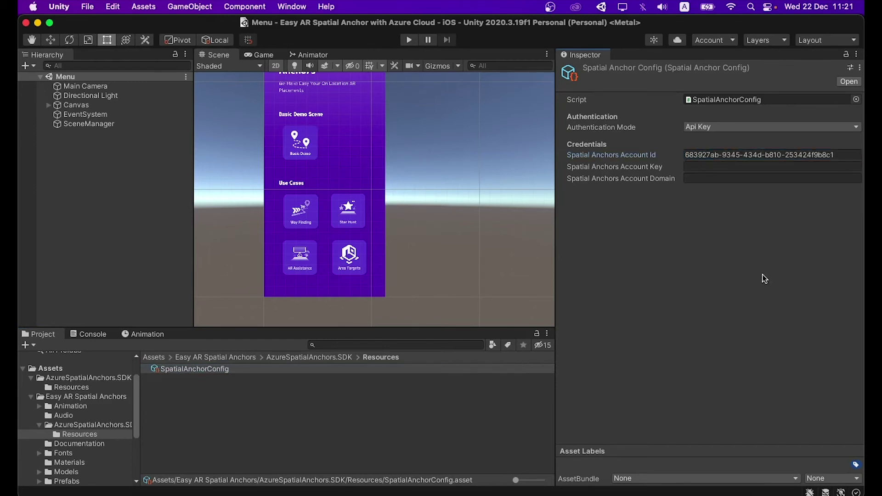
- Copy the primary access key of EcrSpatialAnchors from the Azure portal and paste it as the Spatial Anchors Account Key in Unity
{"action": "key", "text": "super+Tab"}
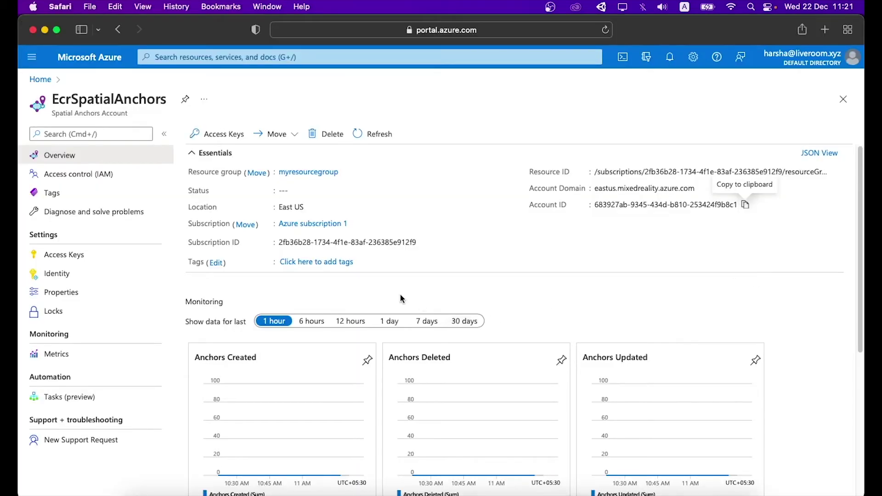
{"action": "left_click", "coordinate": [82, 257]}
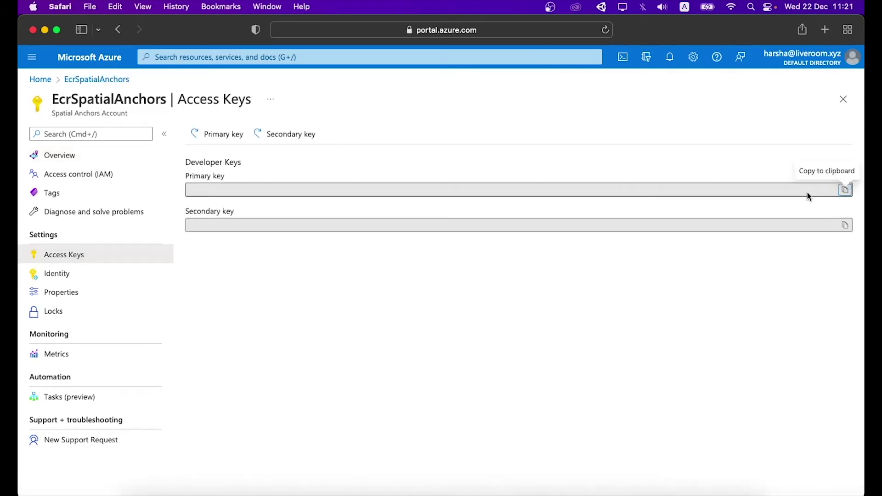
{"action": "left_click", "coordinate": [845, 190]}
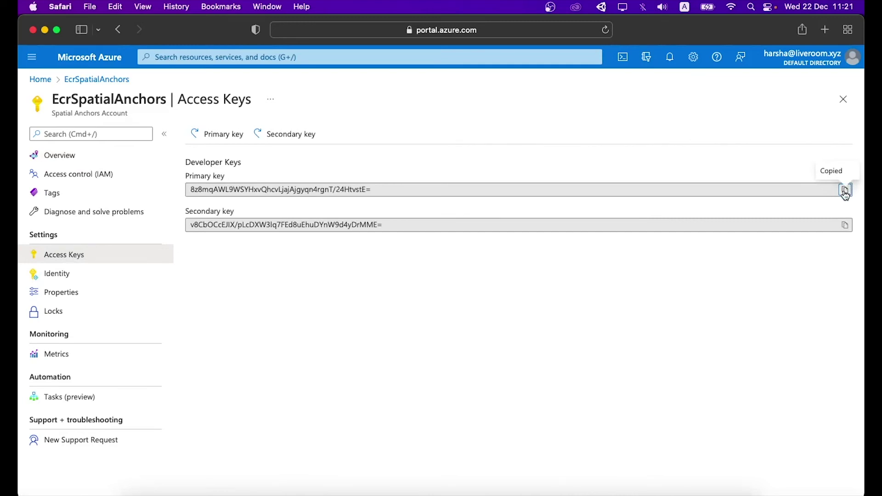
{"action": "key", "text": "super+Tab"}
{"action": "left_click", "coordinate": [731, 167]}
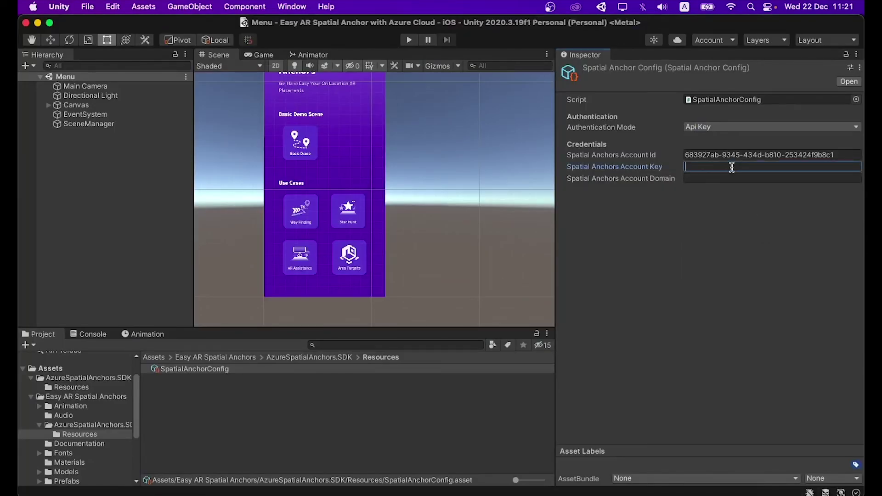
{"action": "key", "text": "super+v"}
{"action": "left_click", "coordinate": [746, 293]}
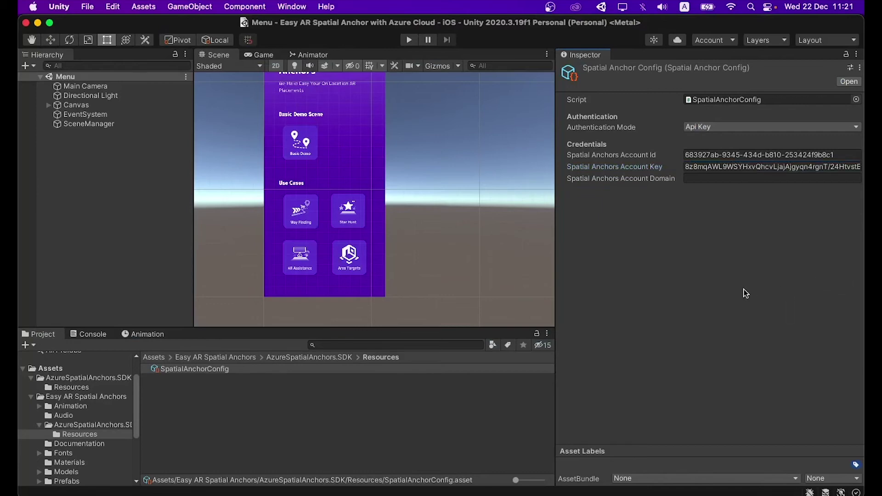
- Copy the account domain eastus.mixedreality.azure.com from the EcrSpatialAnchors overview in Azure and paste it as the Spatial Anchors Account Domain in Unity
{"action": "key", "text": "super+Tab"}
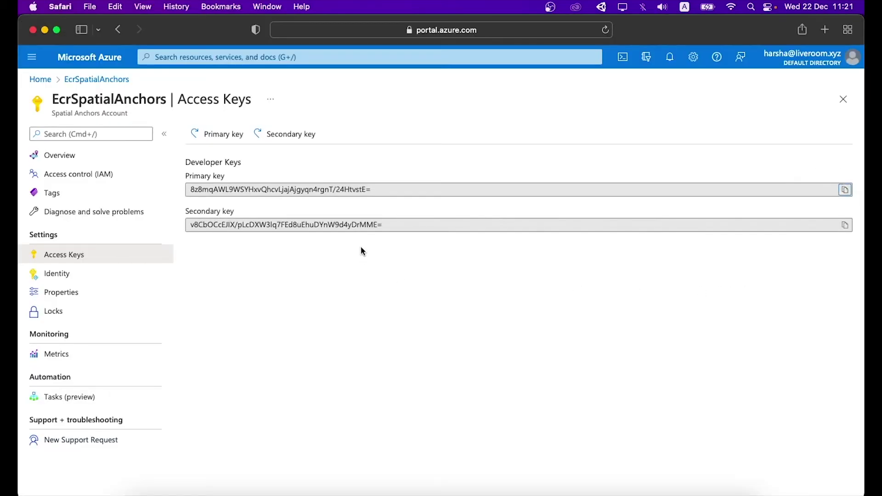
{"action": "left_click", "coordinate": [69, 160]}
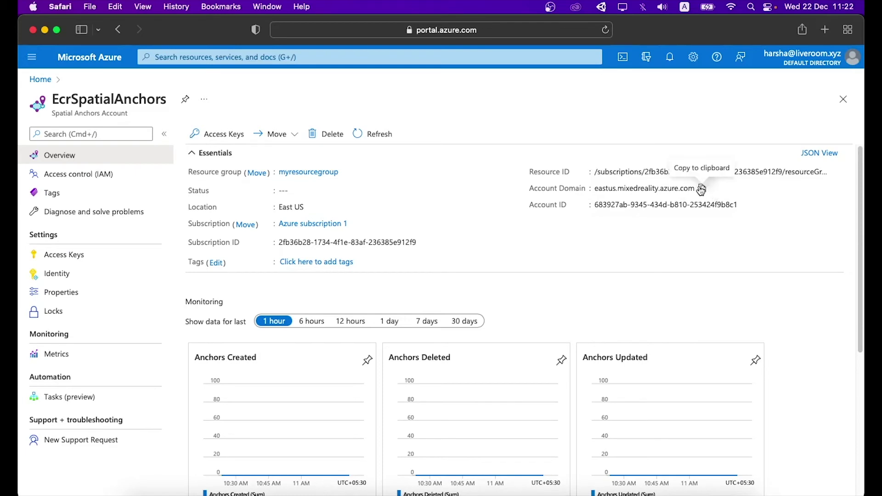
{"action": "left_click", "coordinate": [700, 189]}
{"action": "key", "text": "super+Tab"}
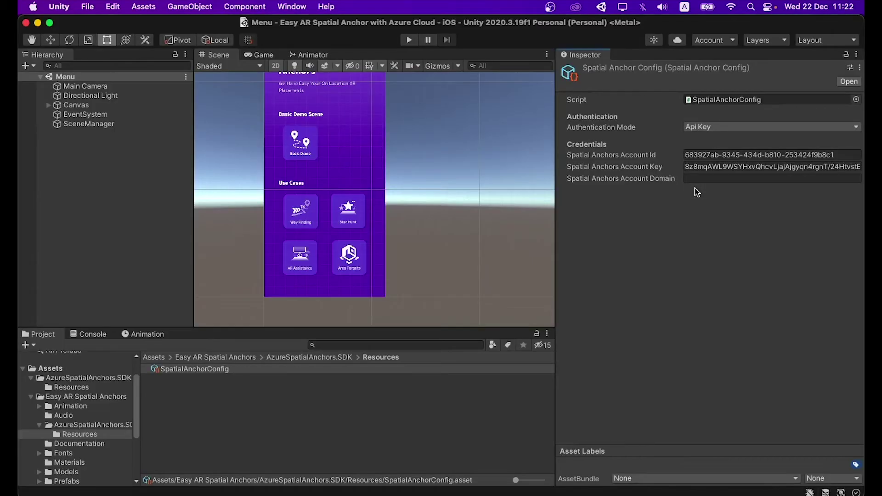
{"action": "left_click", "coordinate": [719, 179]}
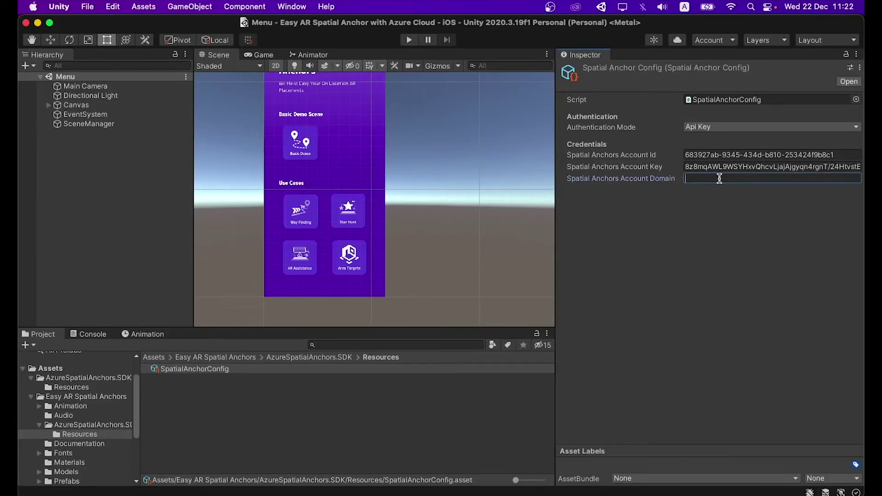
{"action": "key", "text": "super+v"}
{"action": "left_click", "coordinate": [728, 276]}
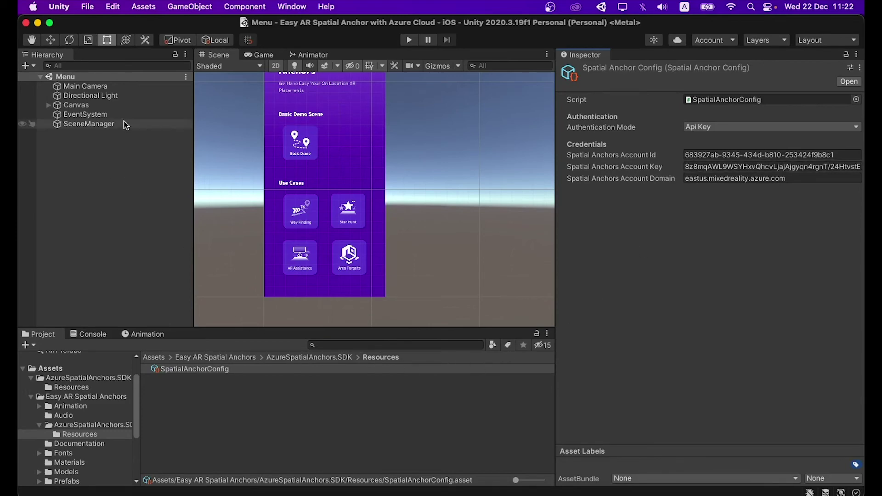
- Open the project's Build Settings to review the scenes in the build and the iOS platform options
{"action": "left_click", "coordinate": [88, 7]}
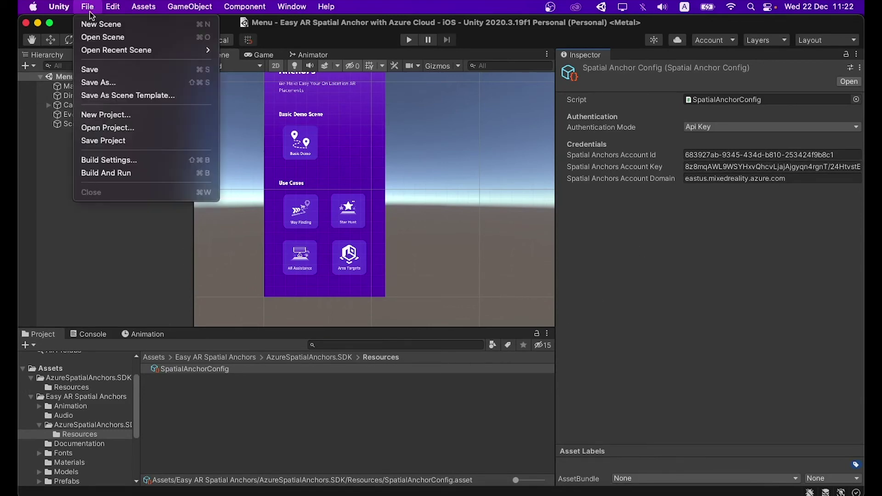
{"action": "left_click", "coordinate": [117, 162]}
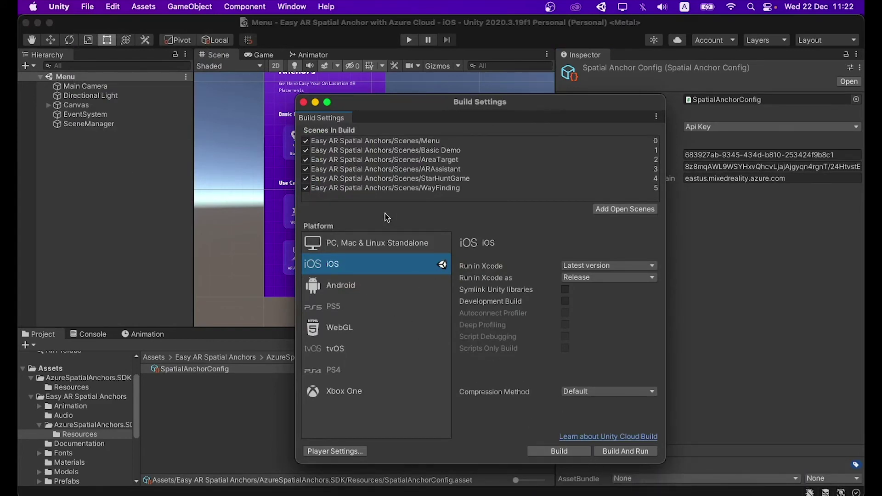
{"action": "left_click_drag", "start_coordinate": [423, 110], "coordinate": [446, 123]}
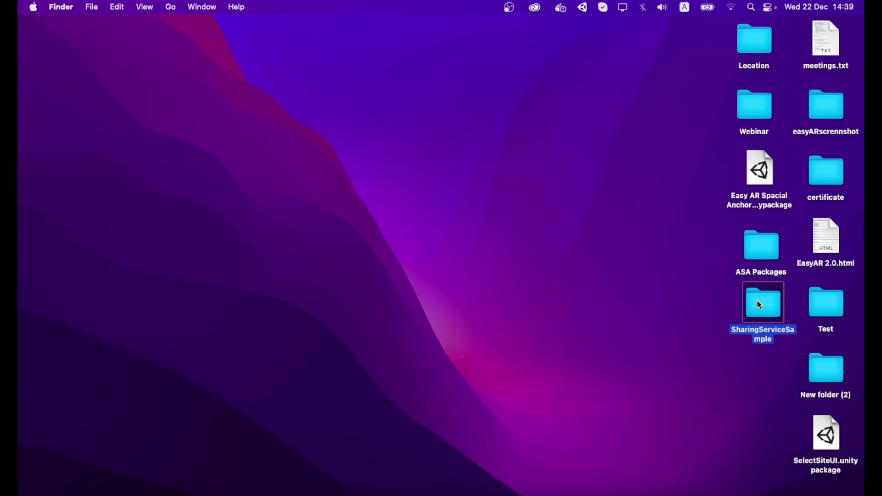
- Open the SharingServiceSample folder on the desktop, view the azure-spatial-anchors-samples GitHub repository, and open SharingService.sln in Visual Studio
{"action": "double_click", "coordinate": [757, 301]}
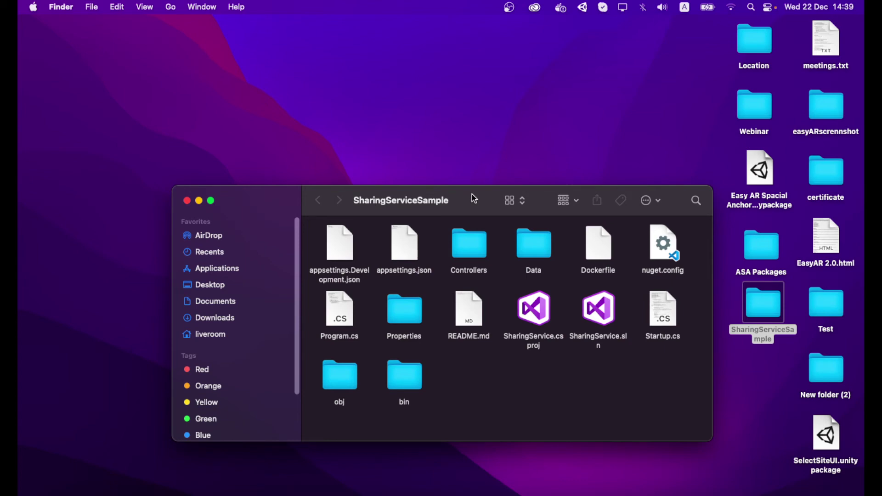
{"action": "left_click_drag", "start_coordinate": [475, 200], "coordinate": [468, 186]}
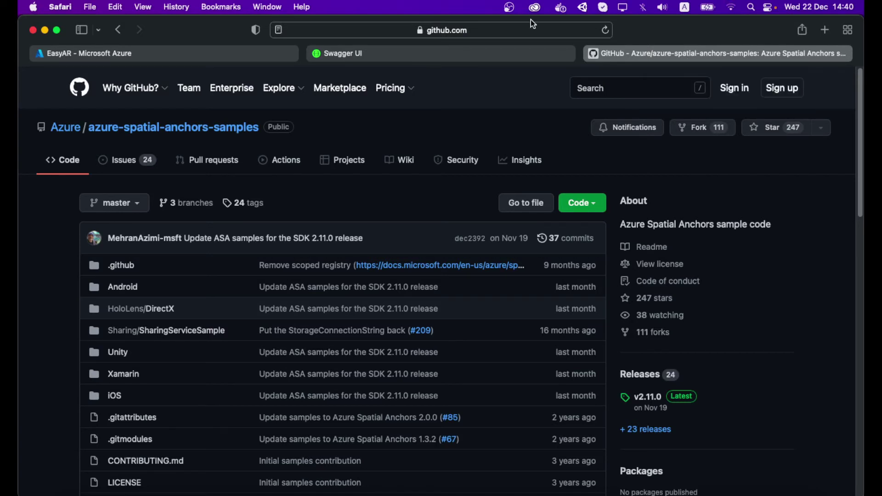
{"action": "scroll", "coordinate": [368, 285], "scroll_direction": "down", "scroll_amount": 2}
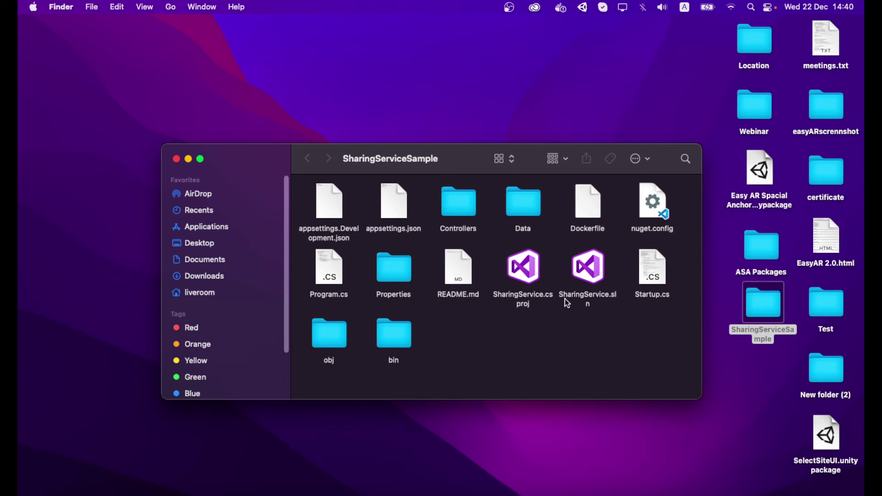
{"action": "double_click", "coordinate": [593, 270]}
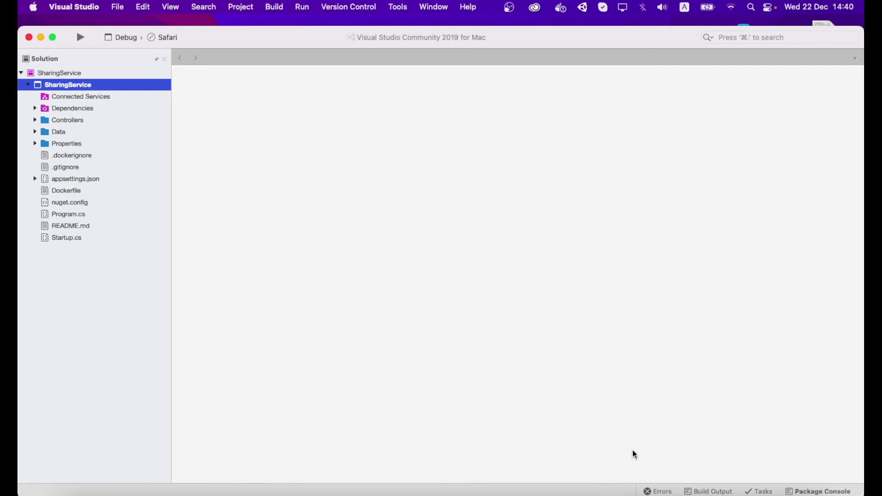
- Check Docker Desktop, then start publishing the SharingService project to Azure from Visual Studio with a new App Service
{"action": "left_click", "coordinate": [589, 494]}
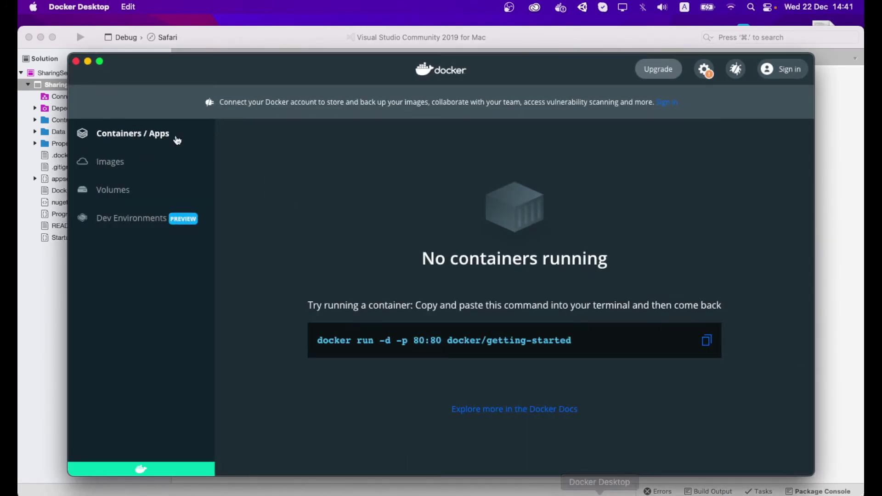
{"action": "left_click", "coordinate": [65, 85]}
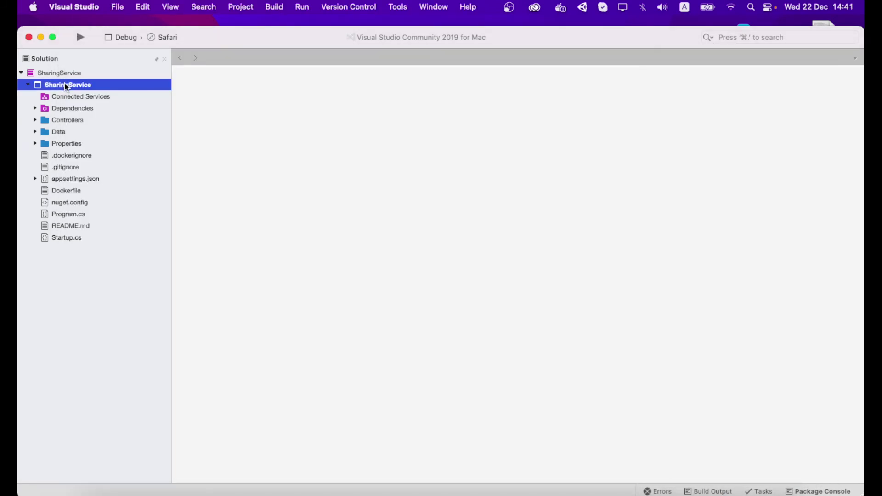
{"action": "right_click", "coordinate": [65, 85]}
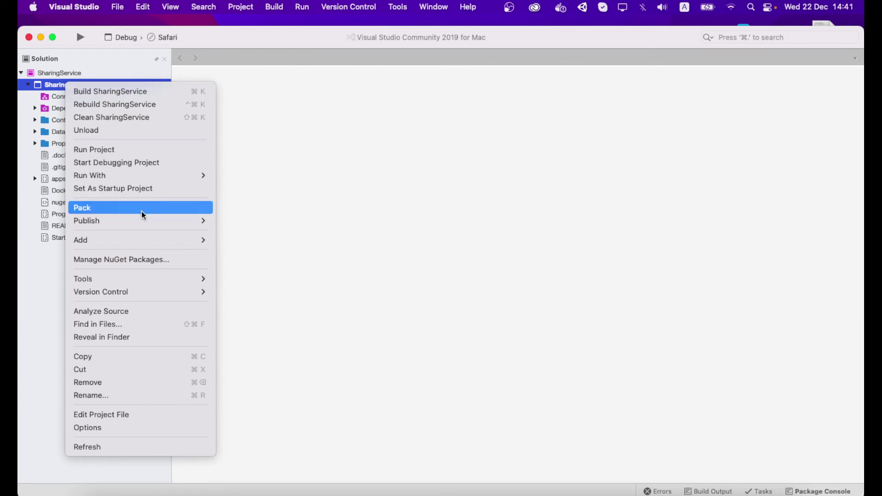
{"action": "mouse_move", "coordinate": [146, 220]}
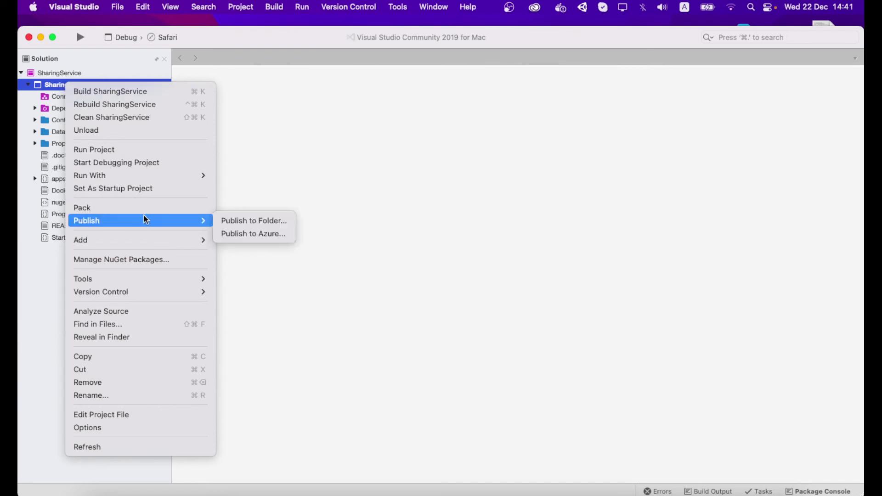
{"action": "left_click", "coordinate": [285, 235]}
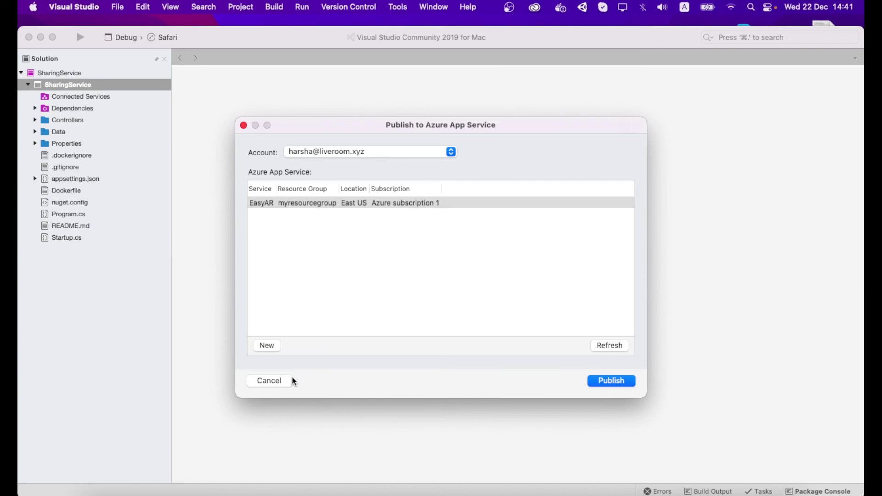
{"action": "left_click", "coordinate": [268, 346]}
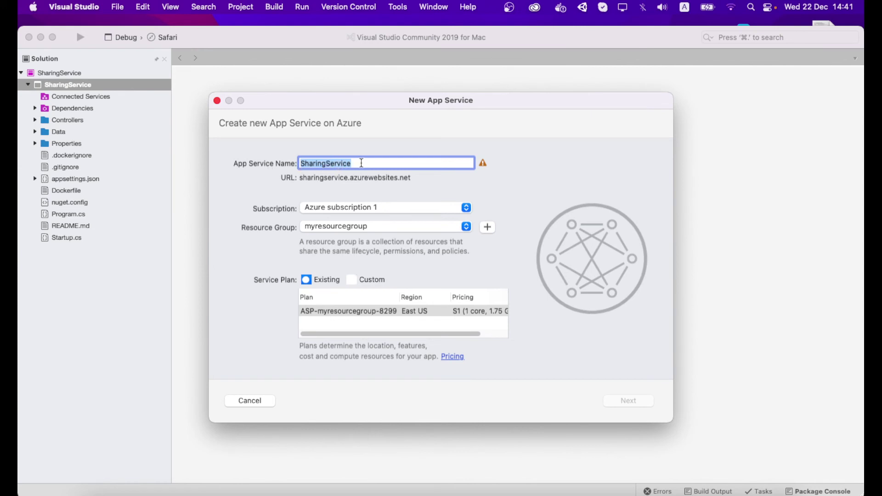
- Name the new App Service EasyARSpatialAnchor and continue to the Docker container configuration
{"action": "left_click_drag", "start_coordinate": [360, 164], "coordinate": [298, 164]}
{"action": "type", "text": "En"}
{"action": "key", "text": "BackSpace"}
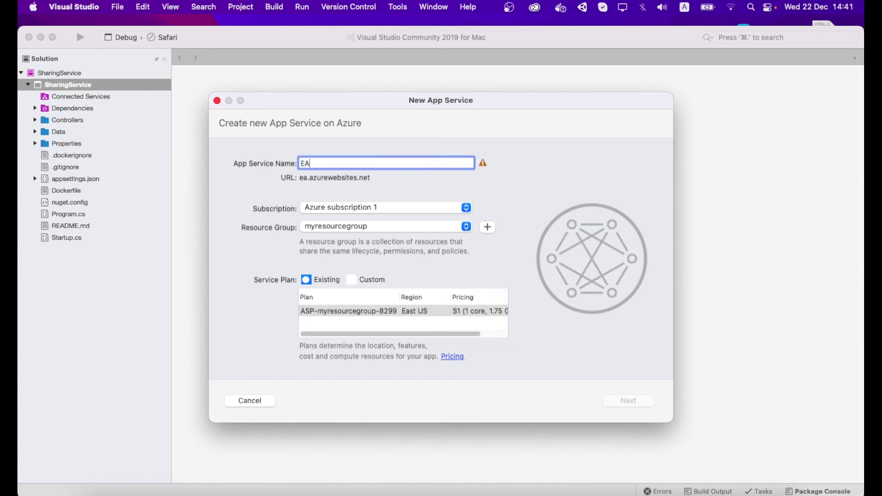
{"action": "type", "text": "asyAR"}
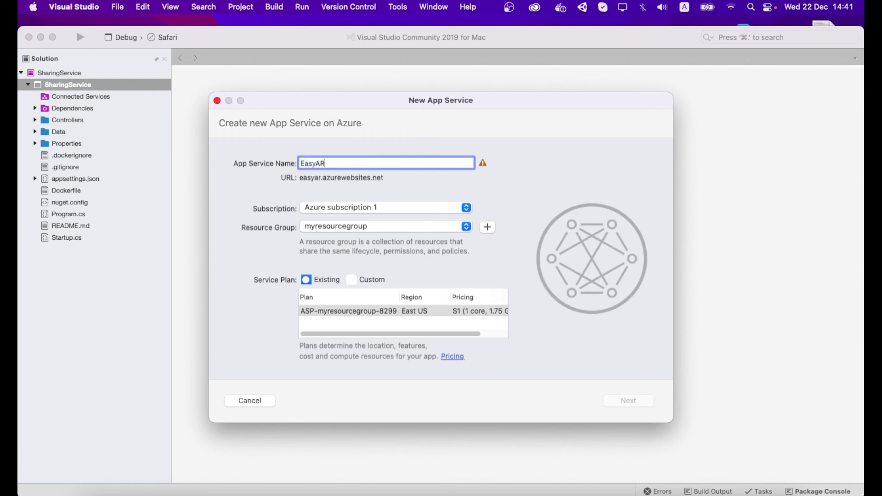
{"action": "type", "text": "A"}
{"action": "key", "text": "BackSpace"}
{"action": "type", "text": "Spatial"}
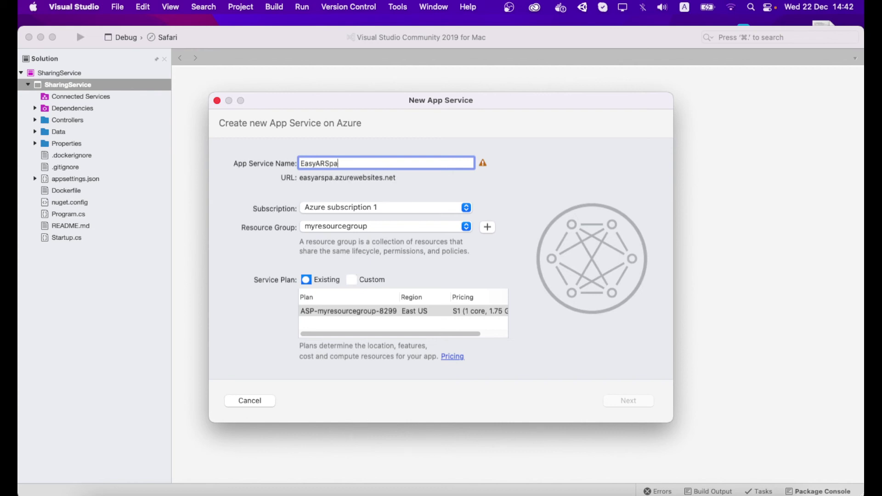
{"action": "type", "text": "Ancho"}
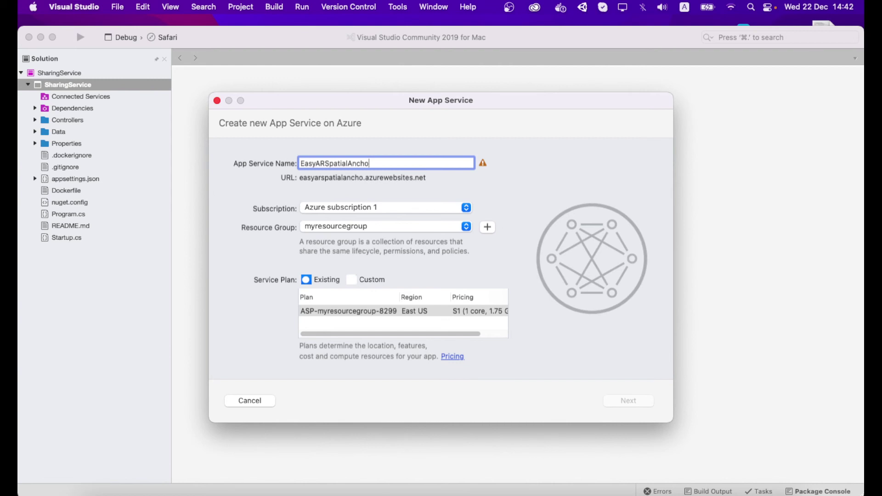
{"action": "type", "text": "r"}
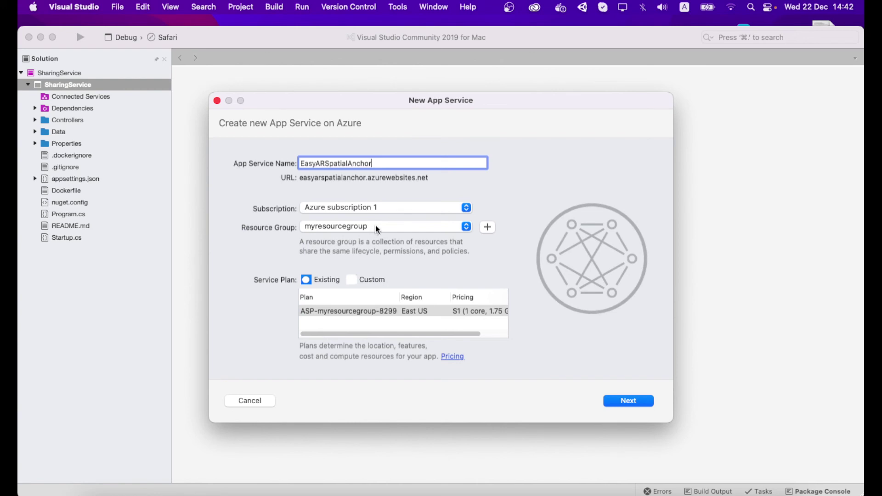
{"action": "left_click", "coordinate": [629, 402]}
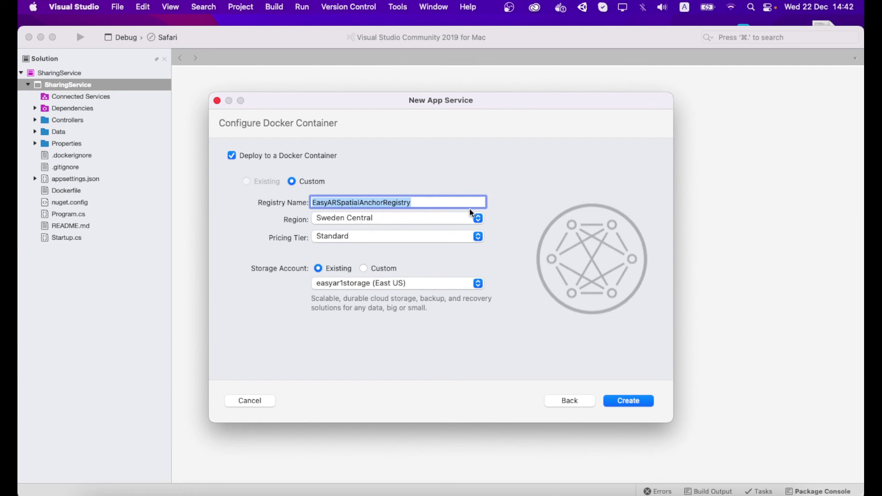
- Set the Docker container registry's region to East US, and close the App Service setup without creating it
{"action": "left_click", "coordinate": [418, 215]}
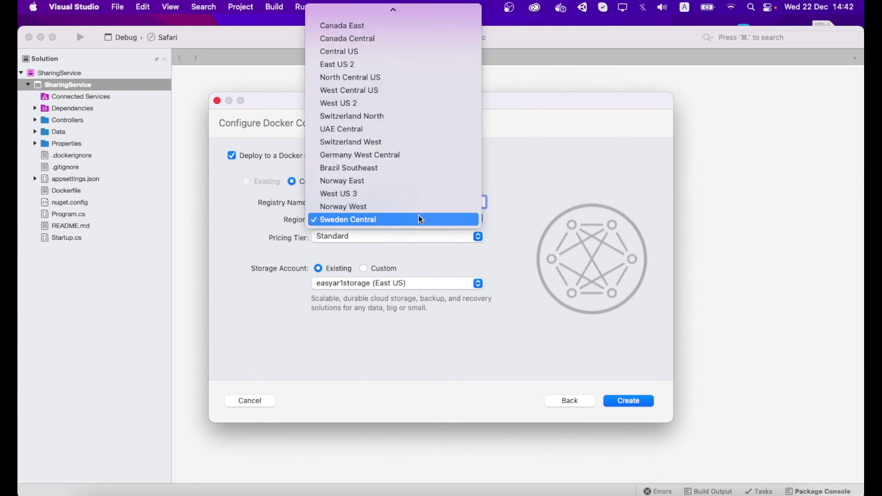
{"action": "scroll", "coordinate": [418, 216], "scroll_direction": "up", "scroll_amount": 3}
{"action": "scroll", "coordinate": [413, 100], "scroll_direction": "up", "scroll_amount": 4}
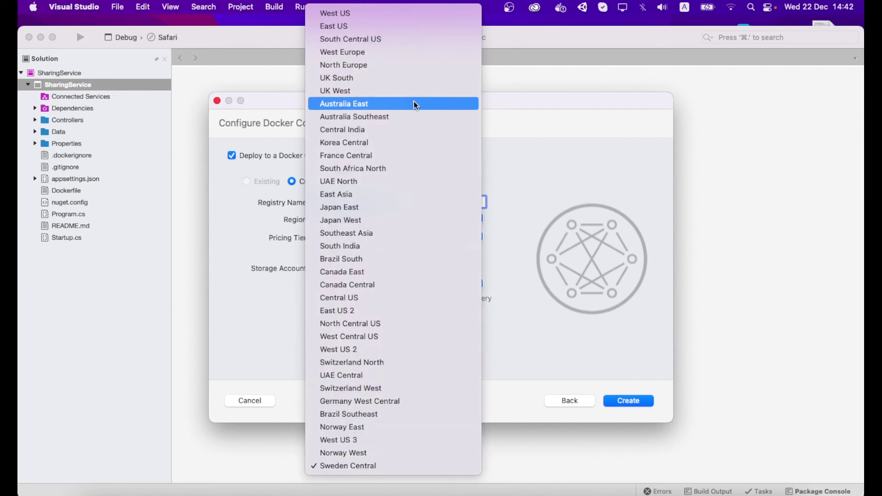
{"action": "left_click", "coordinate": [392, 26]}
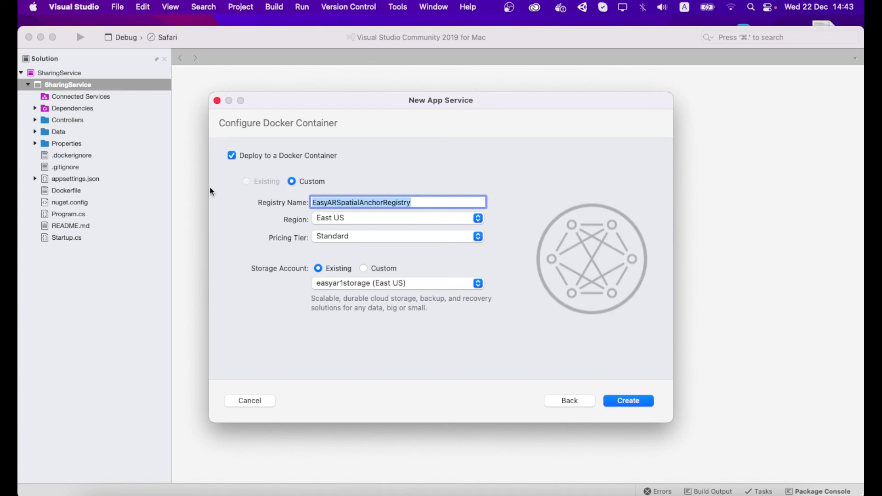
{"action": "left_click", "coordinate": [216, 101]}
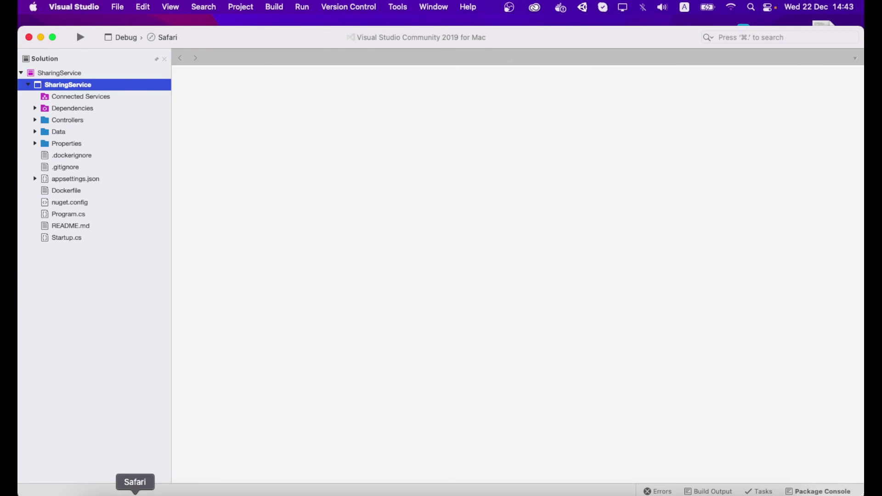
- Switch to Safari and examine the /api/anchors/{anchorNumber} GET endpoint on the SharingService API Swagger page
{"action": "left_click", "coordinate": [135, 492]}
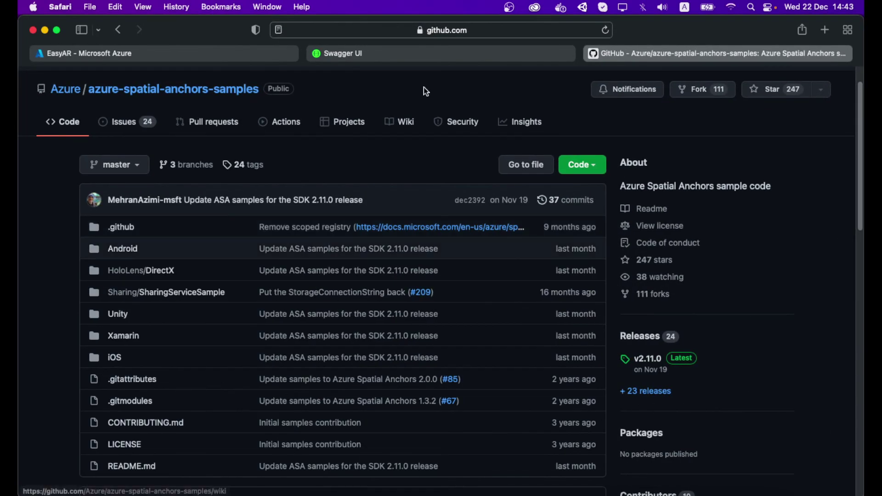
{"action": "left_click", "coordinate": [421, 54]}
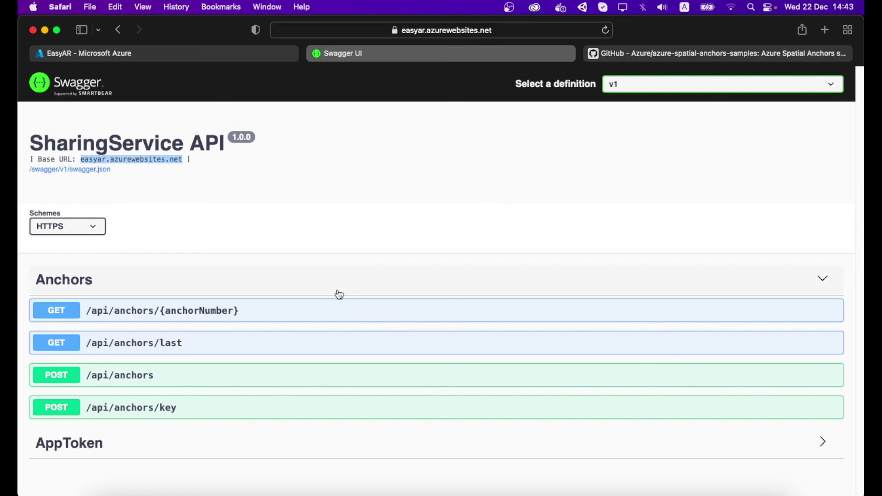
{"action": "left_click", "coordinate": [308, 312]}
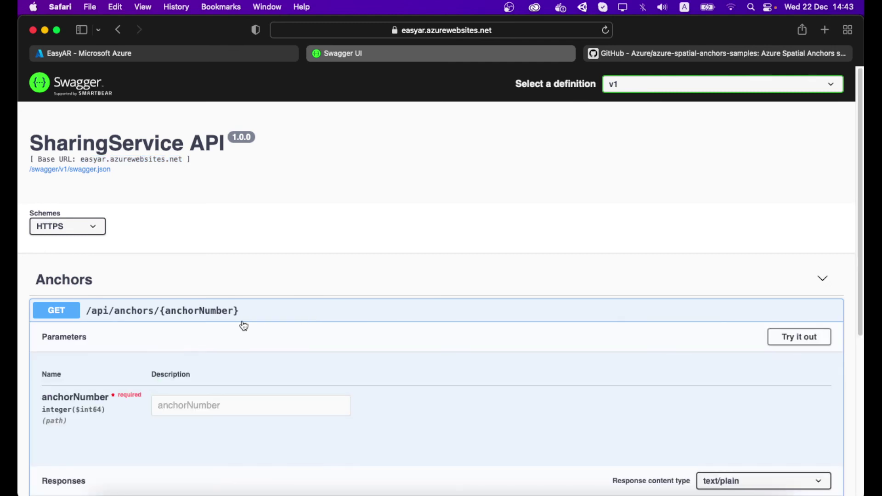
{"action": "left_click", "coordinate": [267, 316]}
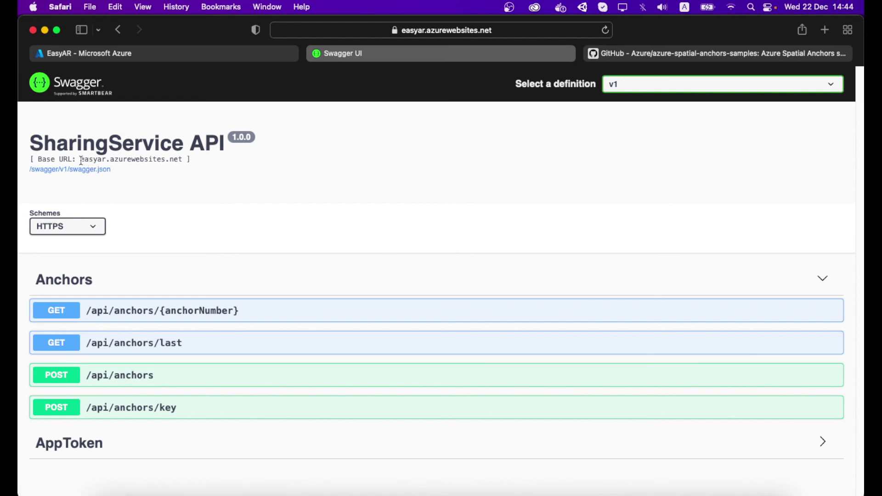
{"action": "left_click_drag", "start_coordinate": [81, 159], "coordinate": [180, 160]}
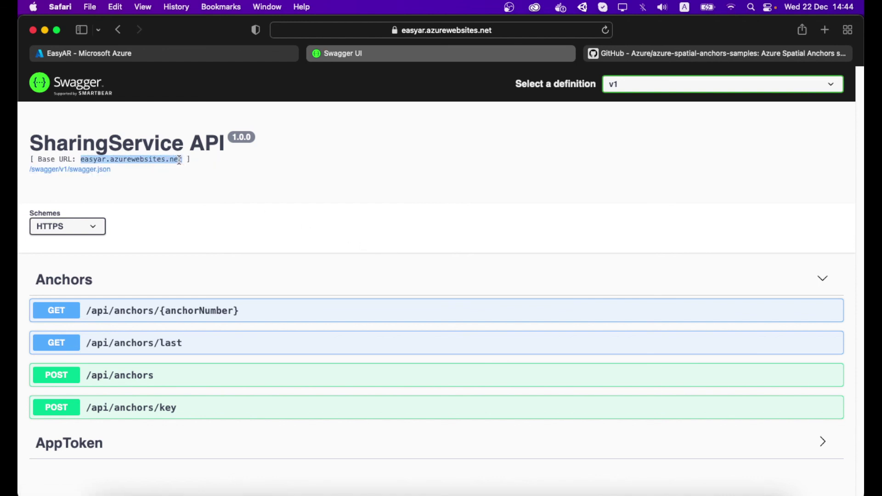
{"action": "right_click", "coordinate": [179, 160]}
{"action": "left_click", "coordinate": [189, 209]}
{"action": "left_click", "coordinate": [536, 495]}
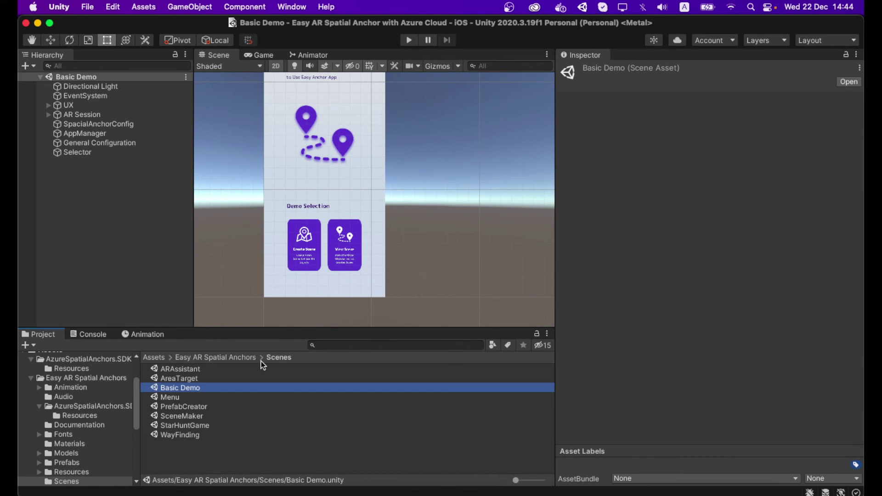
{"action": "left_click", "coordinate": [103, 143]}
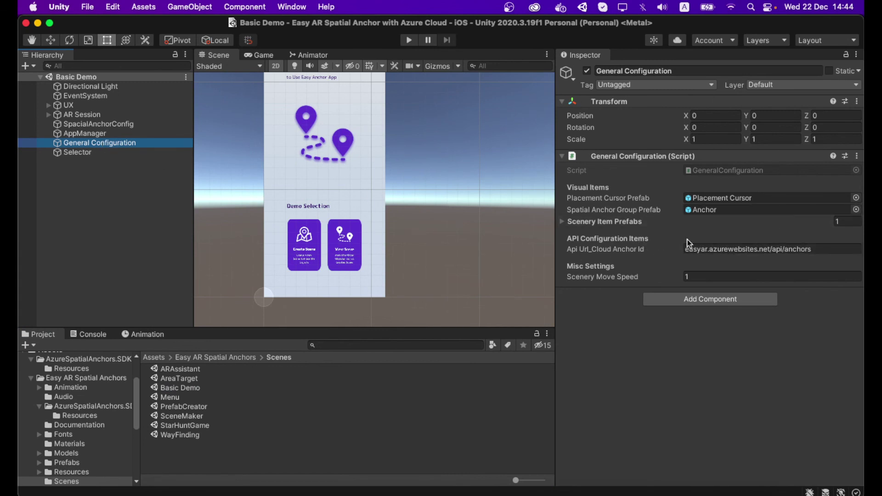
{"action": "left_click", "coordinate": [828, 250]}
{"action": "key", "text": "super+a"}
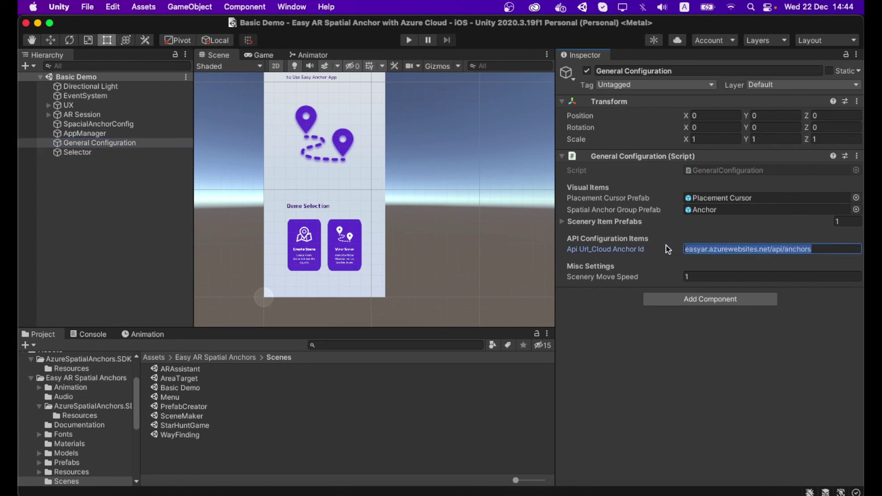
{"action": "mouse_move", "coordinate": [668, 249]}
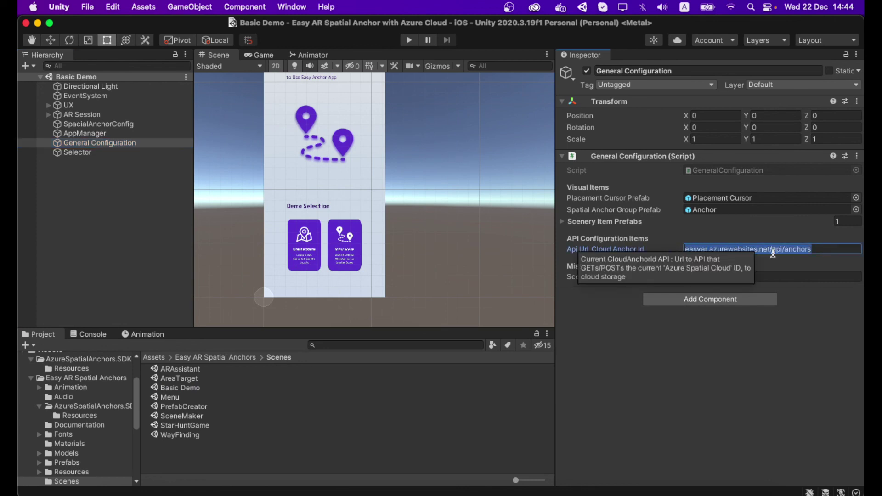
{"action": "key", "text": "BackSpace"}
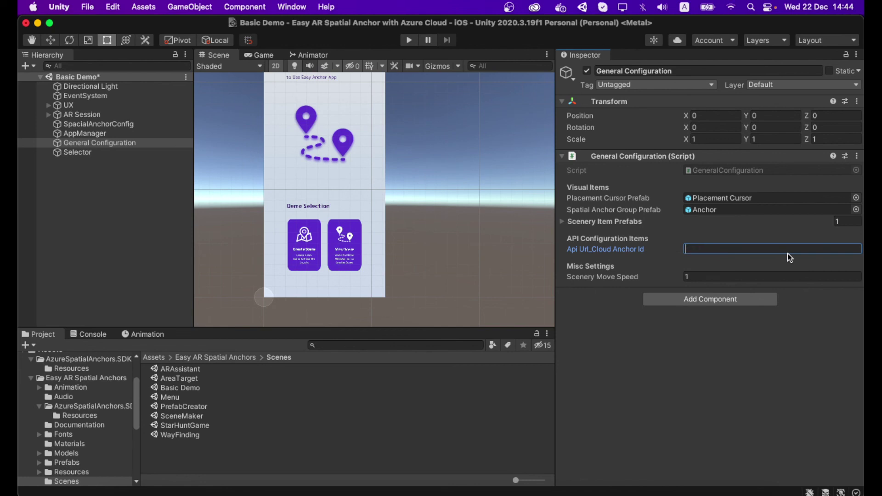
{"action": "key", "text": "super+v"}
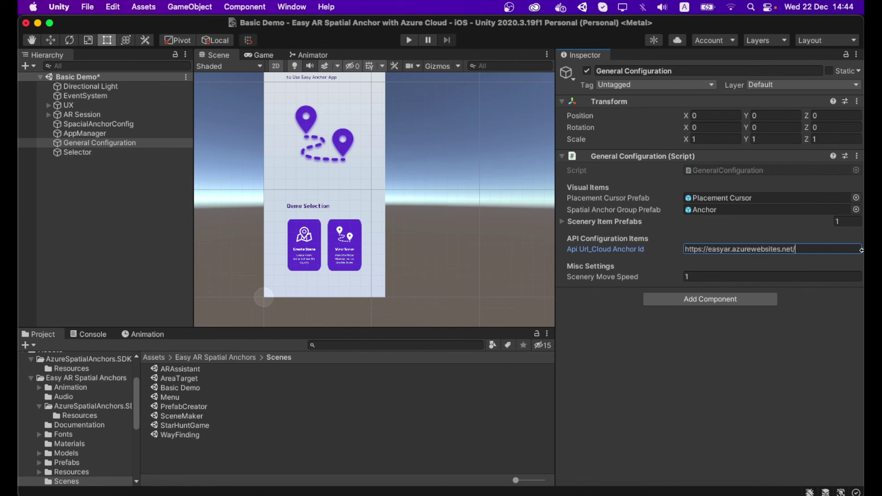
{"action": "type", "text": "api/anchors"}
- Compare the Api Url_Cloud Anchor Id value in Unity with the service address and anchors path shown on the Swagger page
{"action": "left_click_drag", "start_coordinate": [793, 249], "coordinate": [689, 250]}
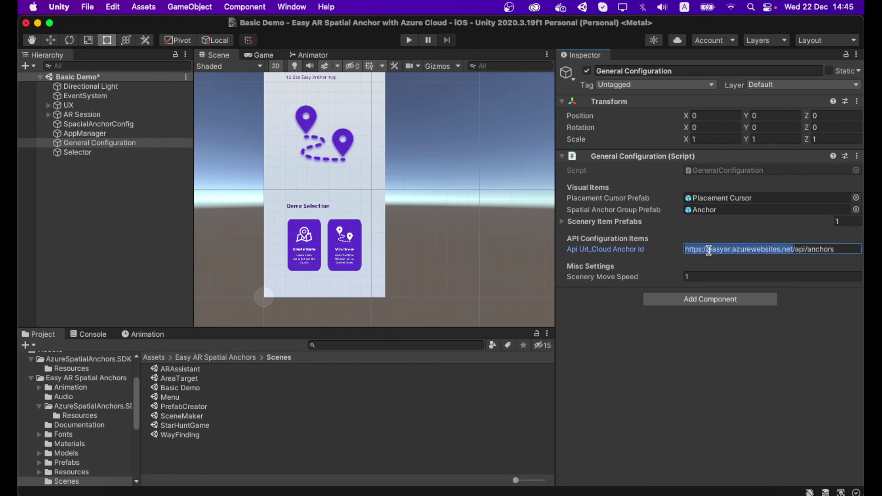
{"action": "key", "text": "super+Tab"}
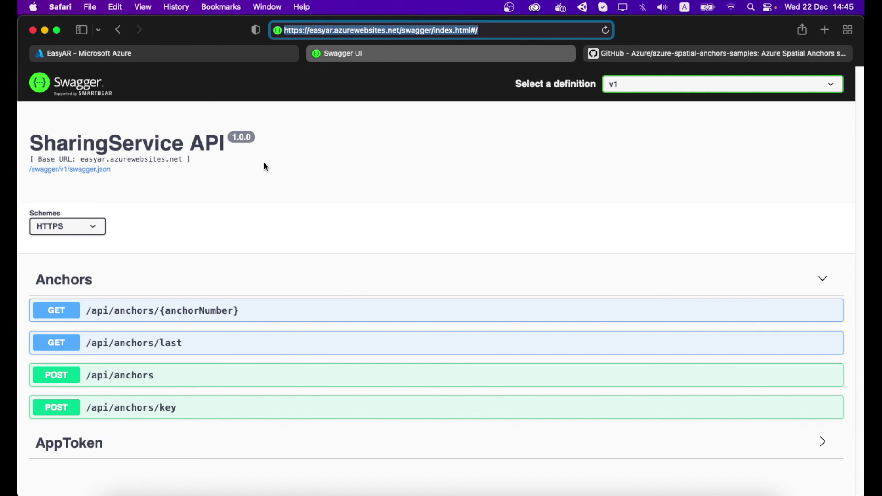
{"action": "key", "text": "super+Tab"}
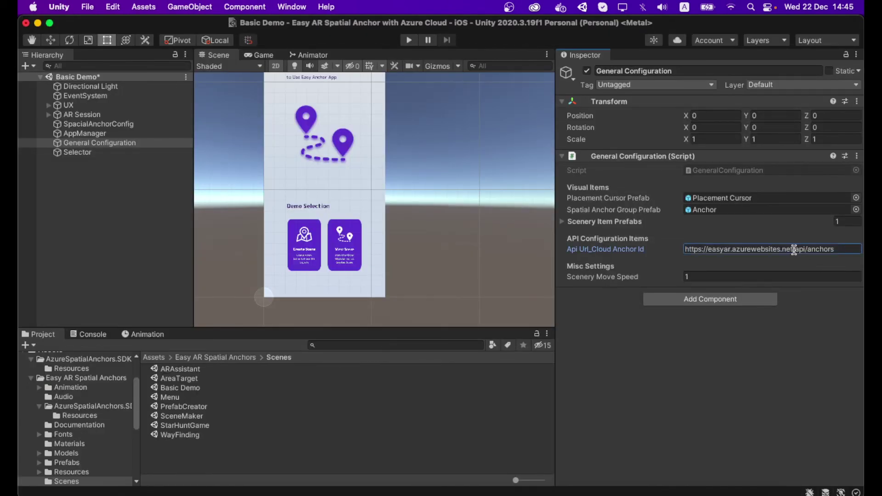
{"action": "left_click_drag", "start_coordinate": [794, 249], "coordinate": [807, 250]}
{"action": "left_click", "coordinate": [851, 249]}
{"action": "left_click_drag", "start_coordinate": [850, 248], "coordinate": [694, 248]}
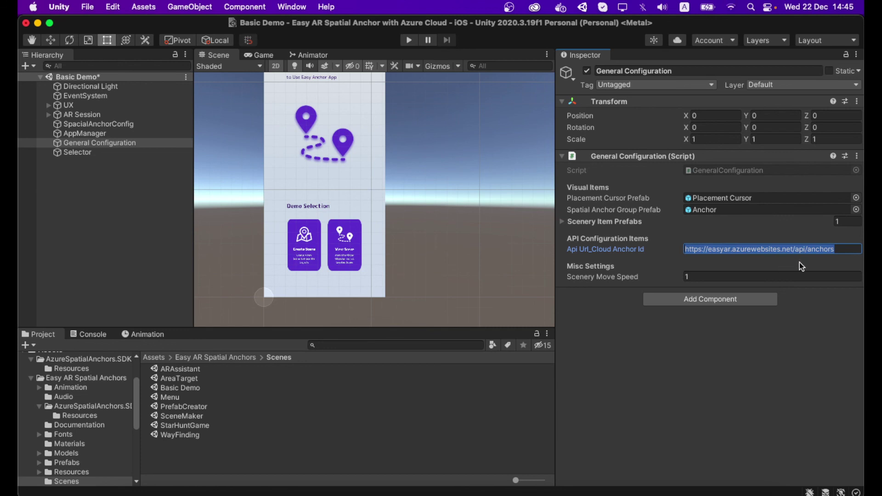
{"action": "left_click", "coordinate": [837, 252]}
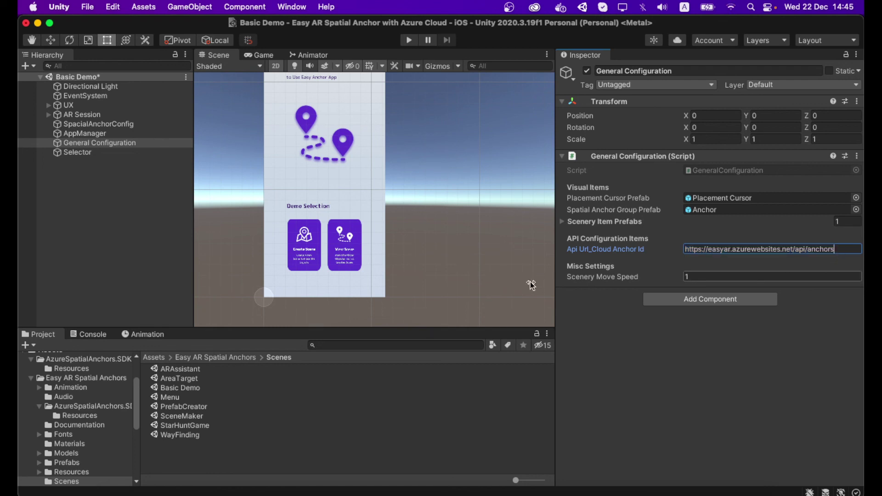
- Save the Basic Demo scene, and check the anchor API URL in the General Configuration of the ARAssistant and StarHuntGame scenes
{"action": "double_click", "coordinate": [173, 369]}
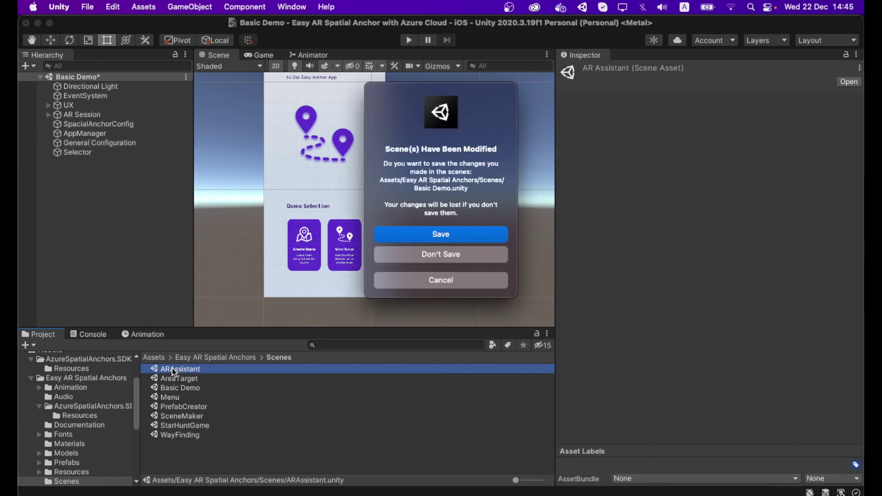
{"action": "left_click", "coordinate": [489, 235]}
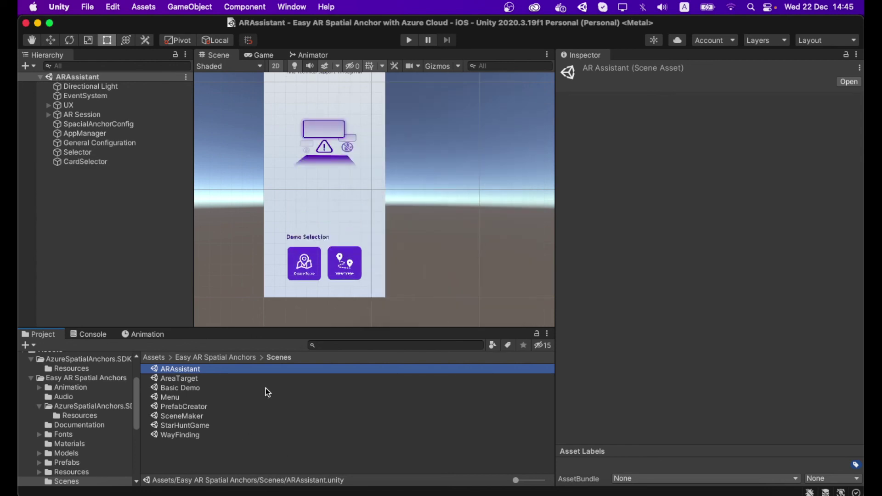
{"action": "left_click", "coordinate": [78, 145]}
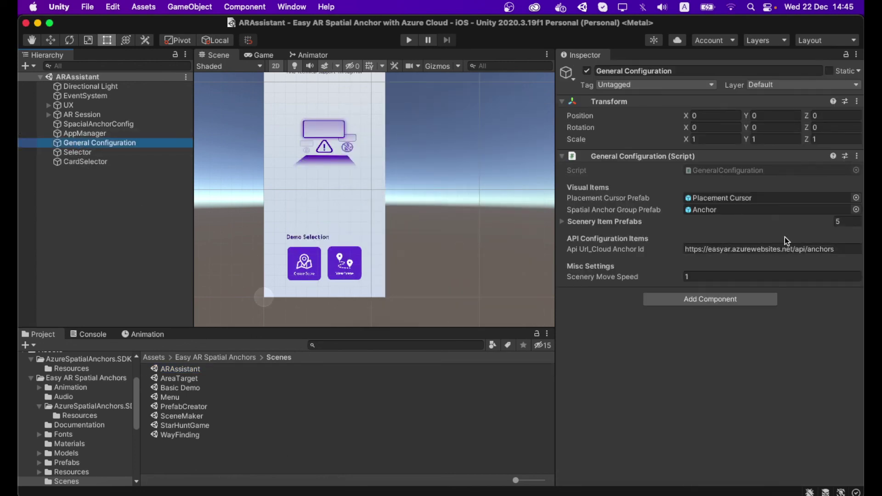
{"action": "left_click", "coordinate": [848, 249]}
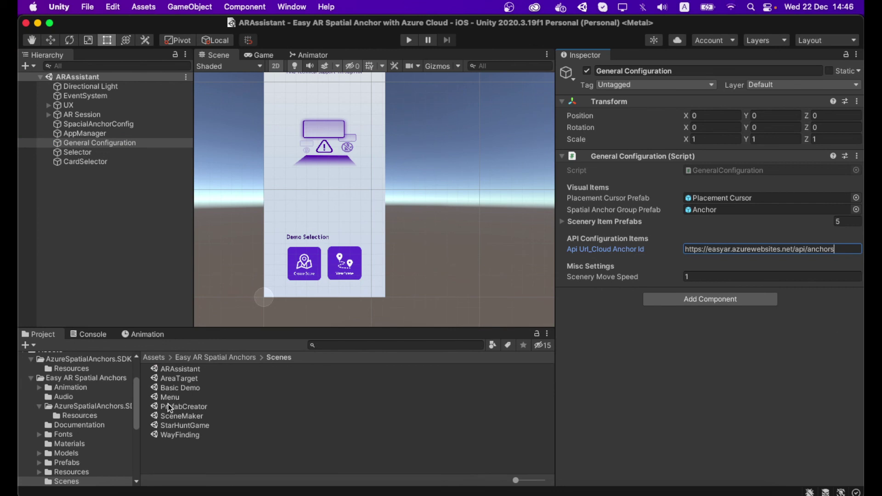
{"action": "double_click", "coordinate": [177, 426]}
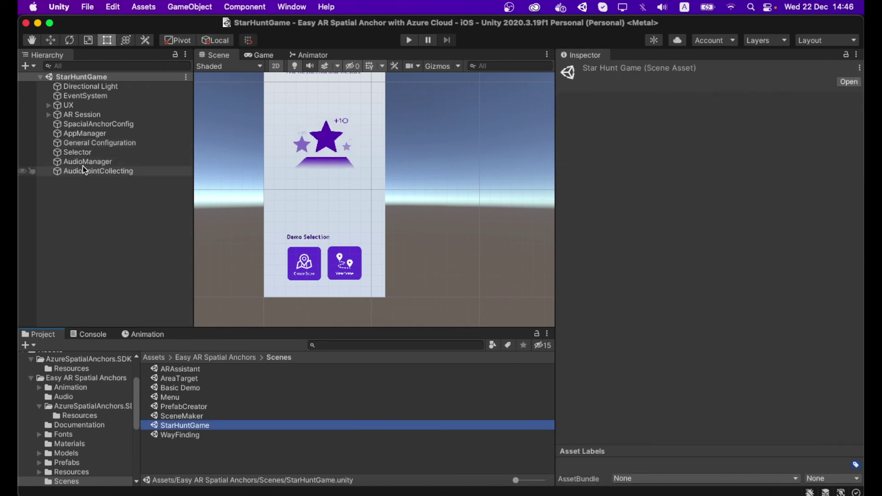
{"action": "left_click", "coordinate": [82, 144]}
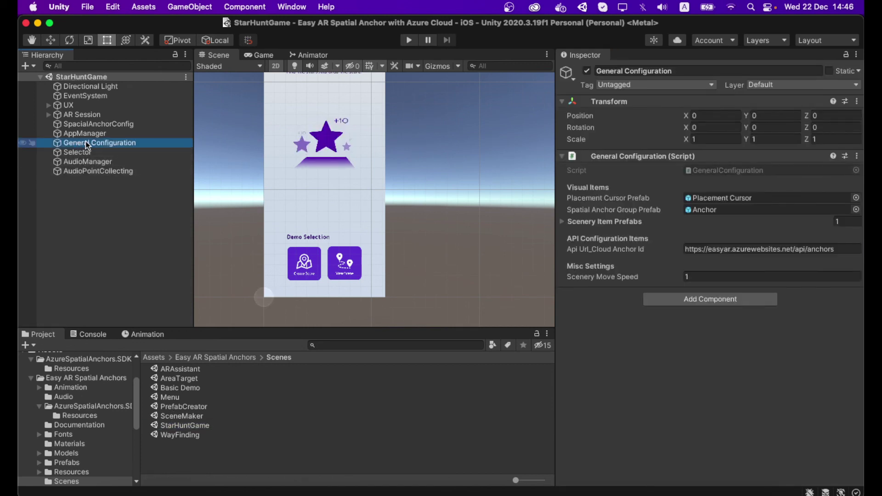